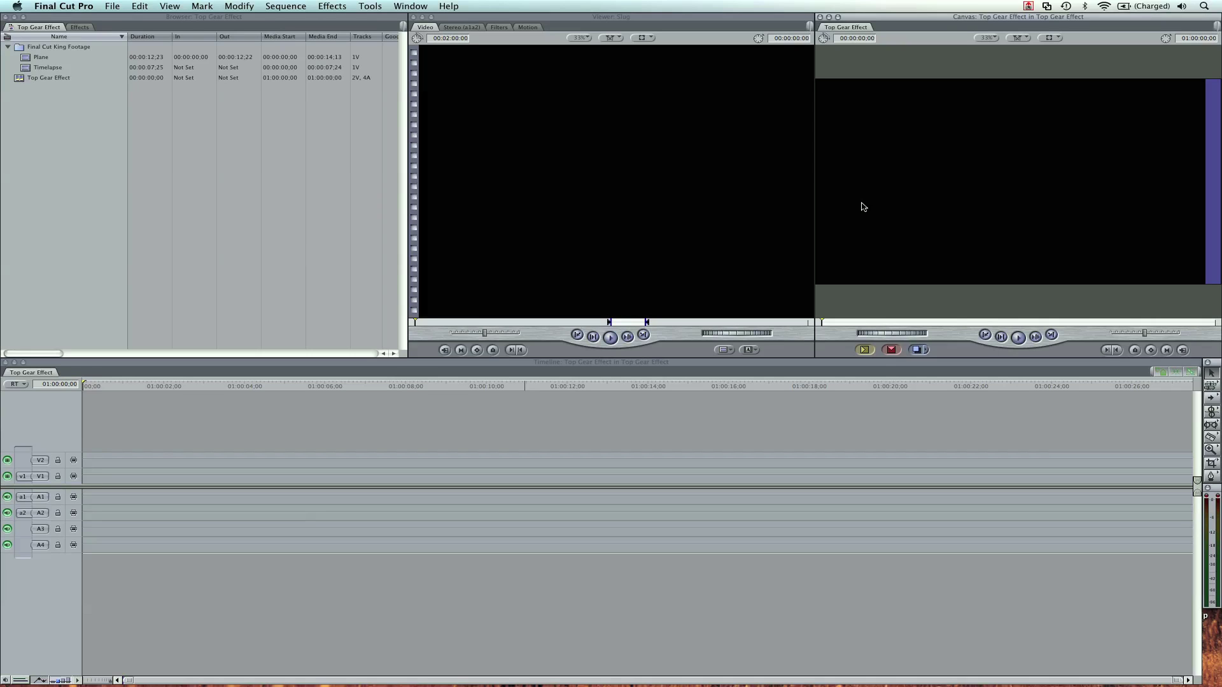
# Step: Open the Plane clip in the Viewer and drop it onto track V2 of the Top Gear Effect sequence
pyautogui.click(24, 58)
pyautogui.press('Return')
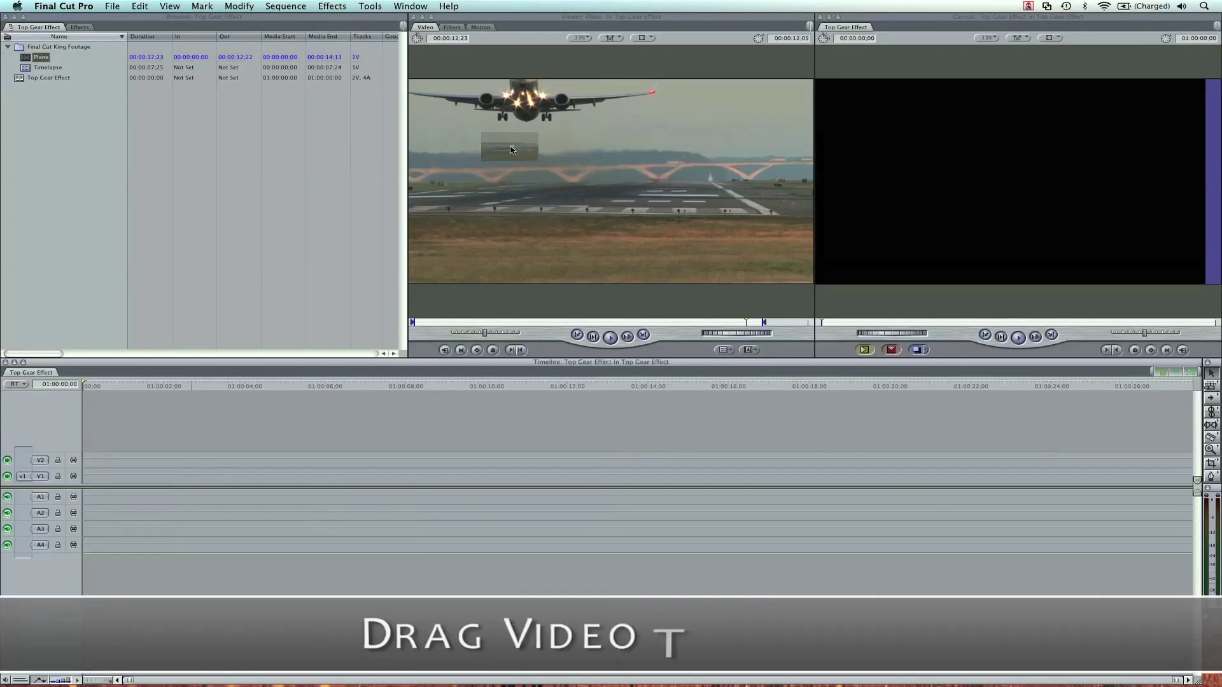
pyautogui.moveTo(509, 136); pyautogui.dragTo(99, 462)
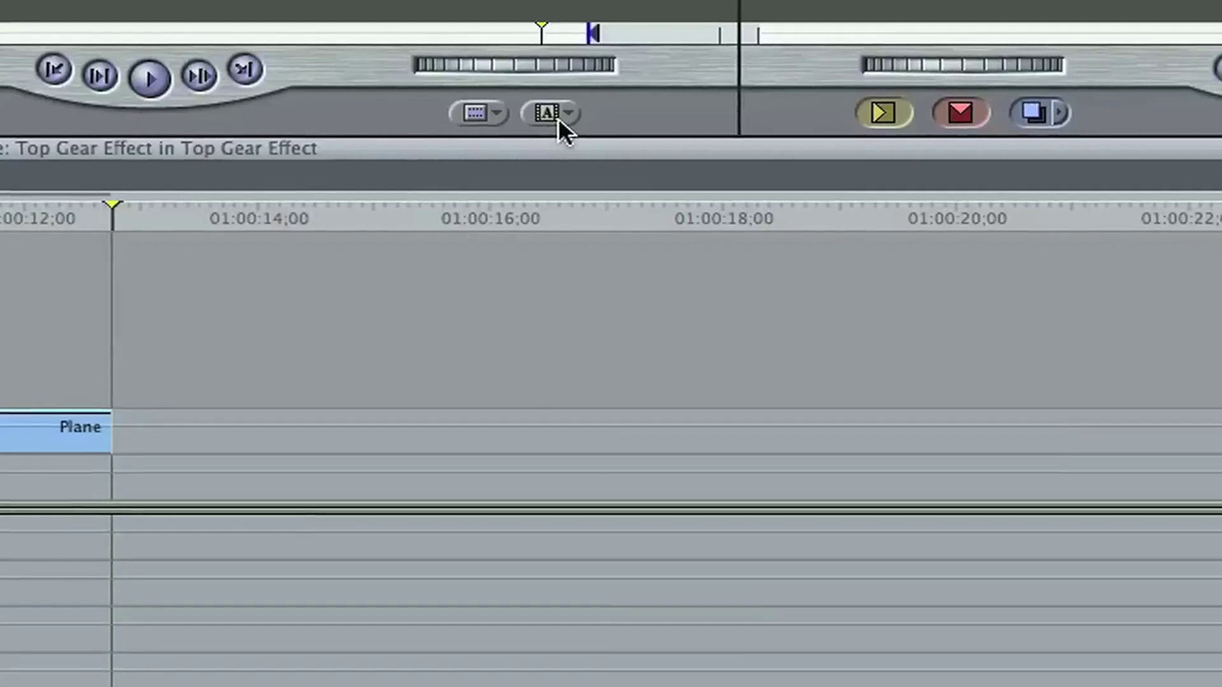
# Step: Create a Render > Gradient generator from the Viewer's Generator list
pyautogui.click(749, 349)
pyautogui.moveTo(713, 307)
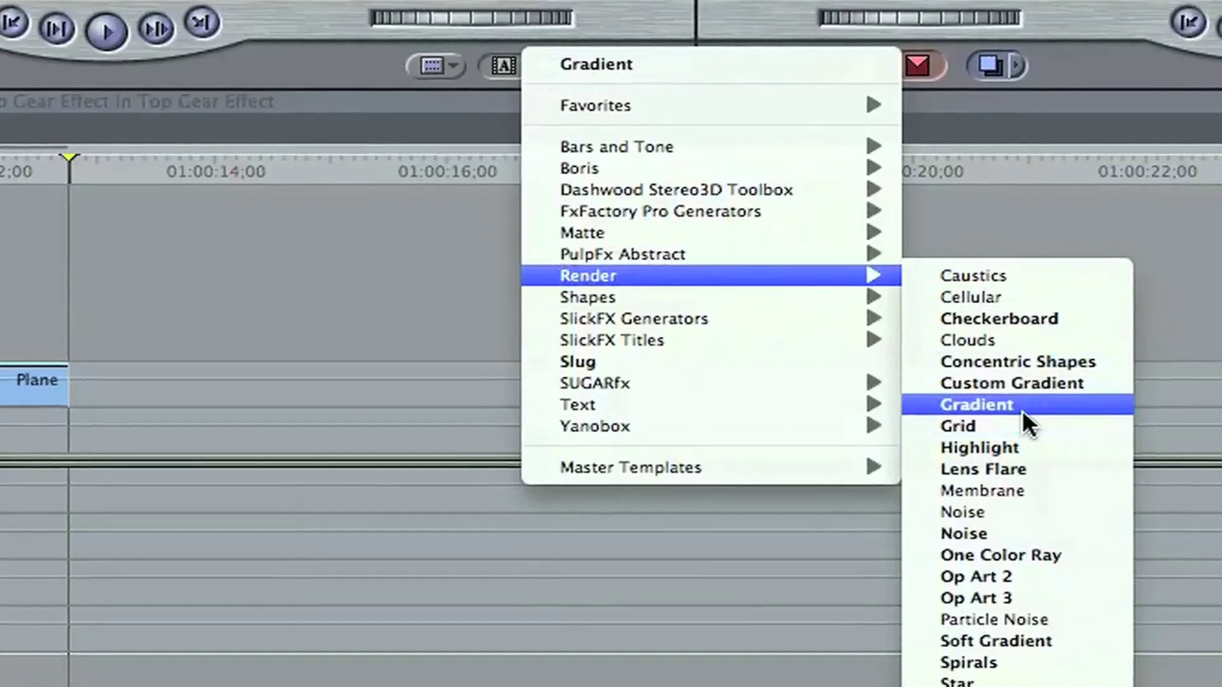
pyautogui.click(1013, 408)
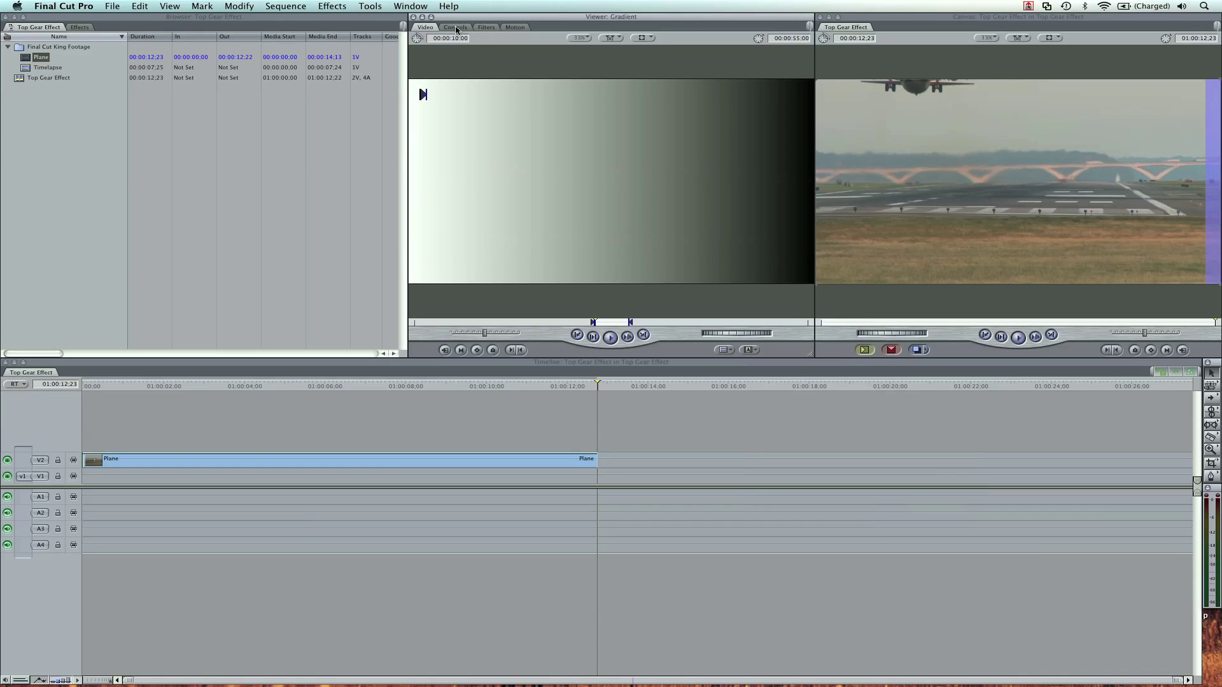
# Step: Set the gradient type to Radial center with Dither and Gaussian turned on
pyautogui.click(456, 28)
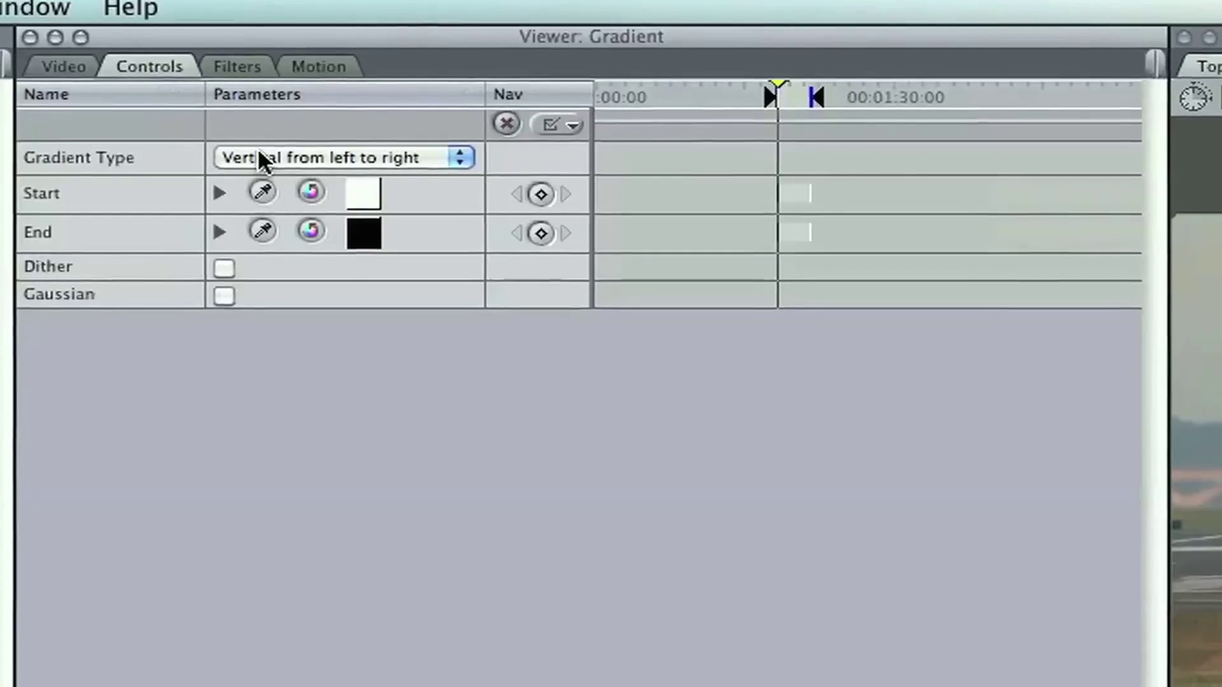
pyautogui.click(495, 59)
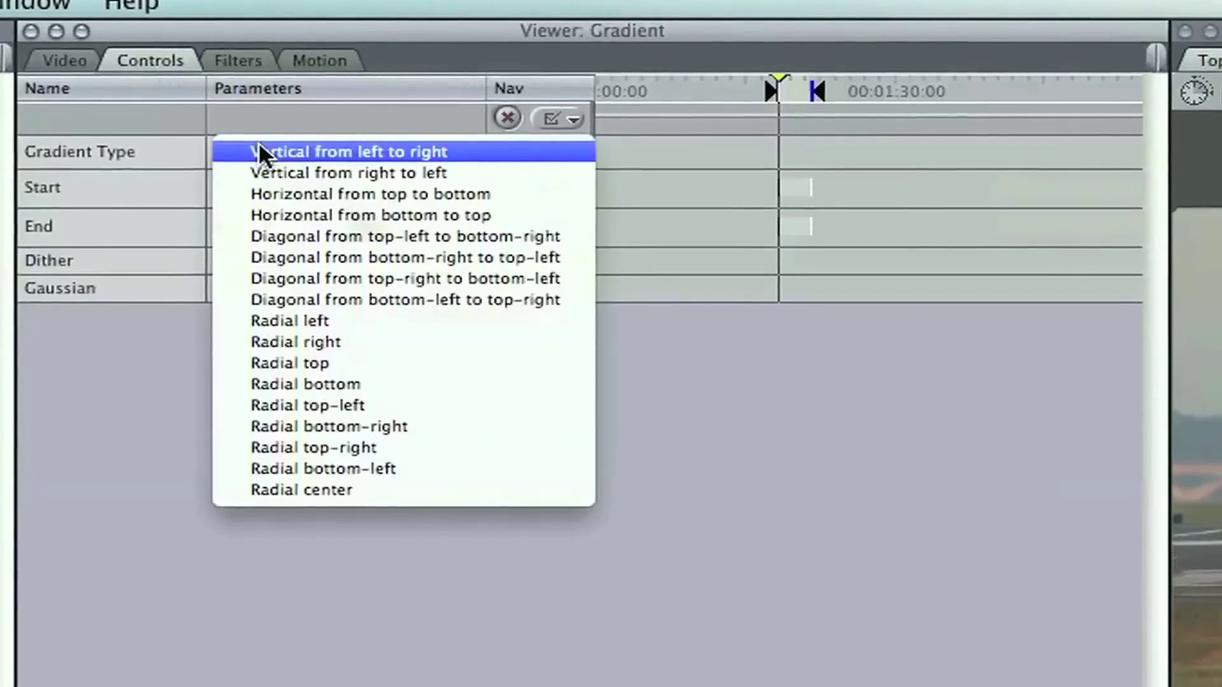
pyautogui.click(274, 486)
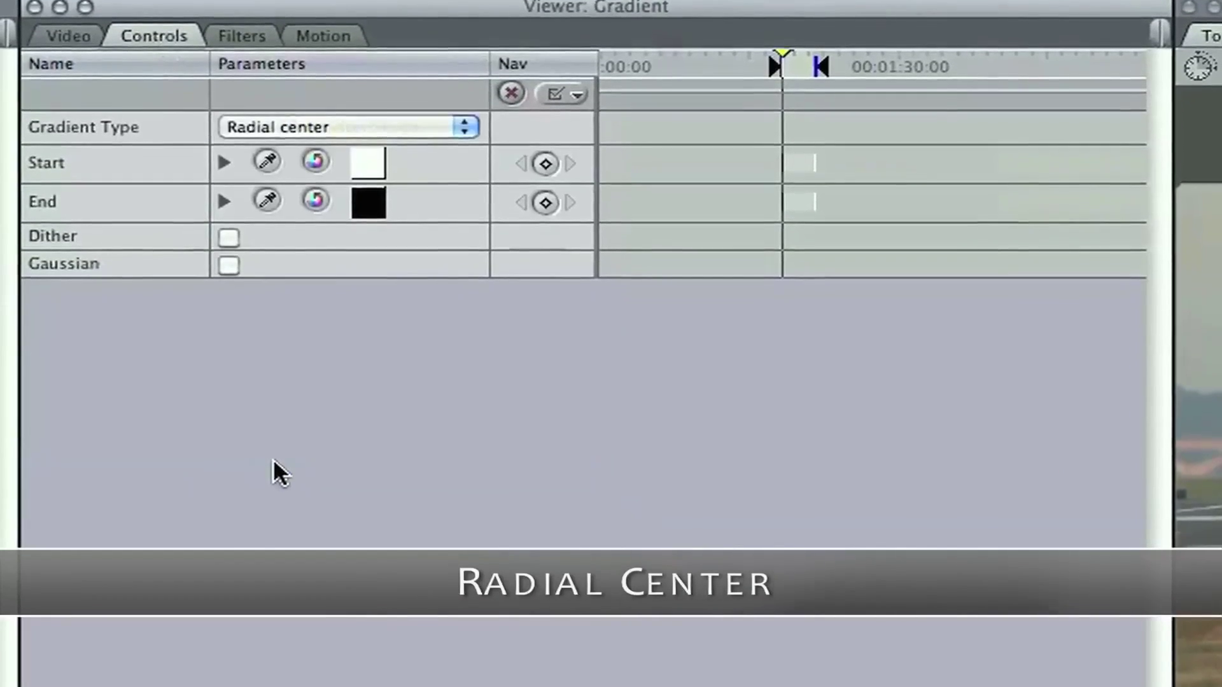
pyautogui.click(230, 231)
pyautogui.click(229, 259)
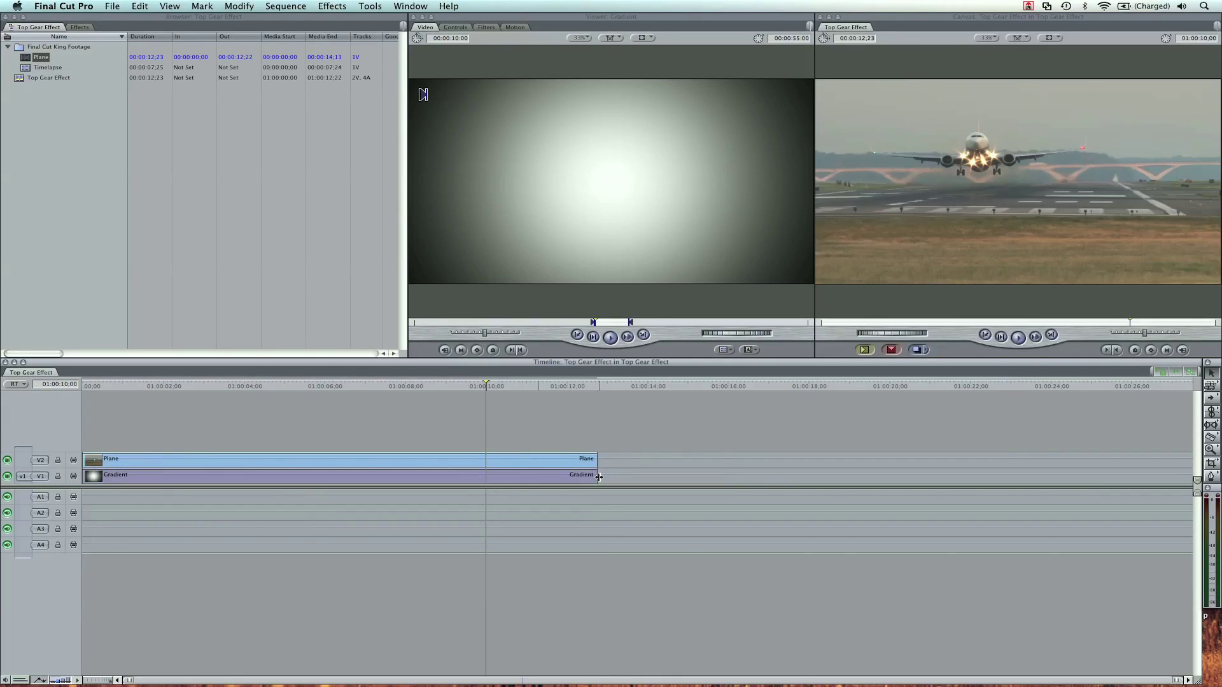
pyautogui.click(551, 384)
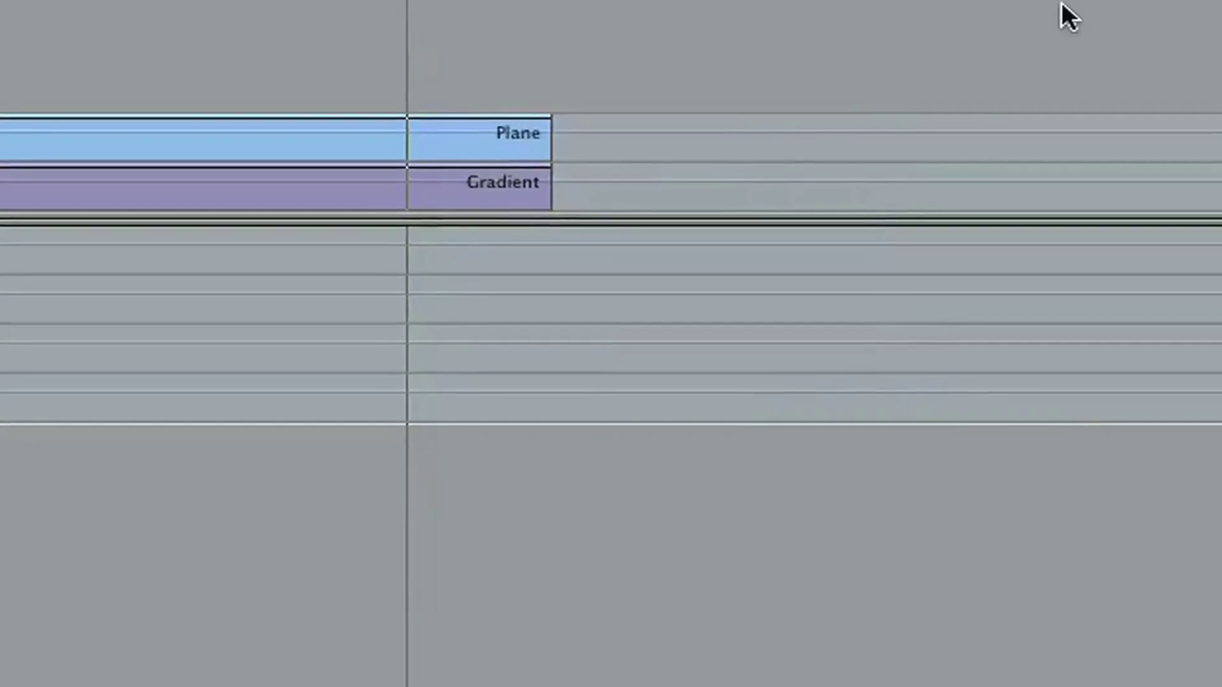
# Step: Set the Plane clip's composite mode to Hard Light and play the sequence to check the blend
pyautogui.rightClick(349, 108)
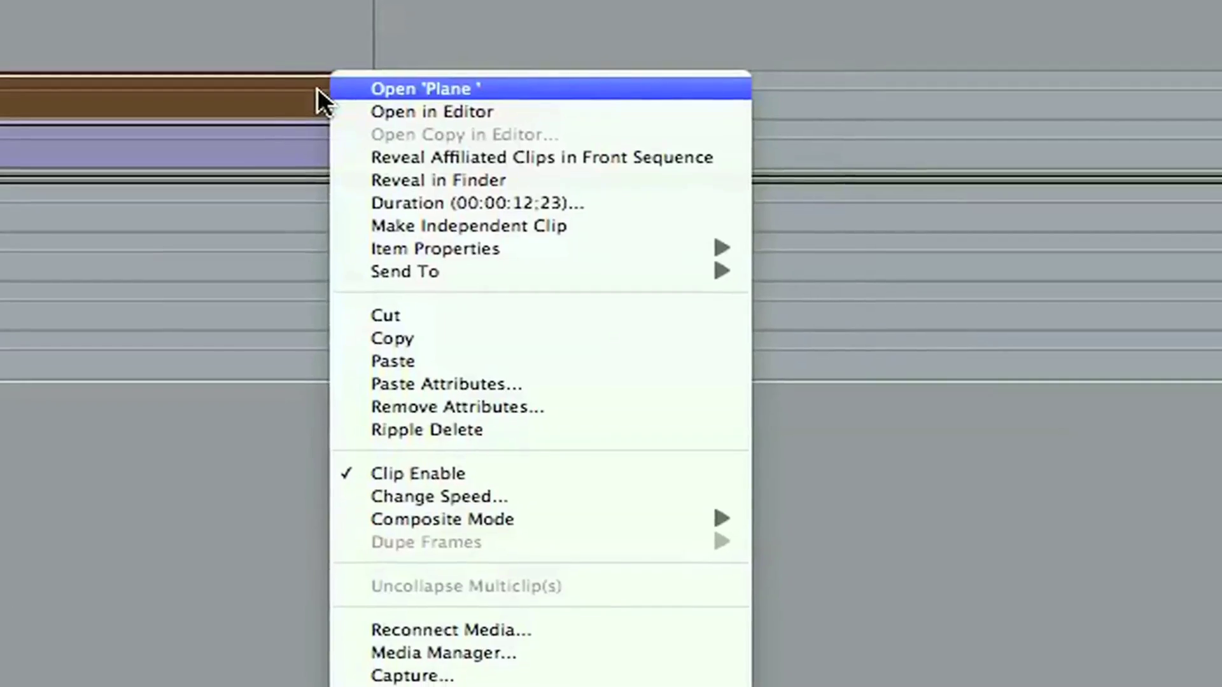
pyautogui.moveTo(589, 498)
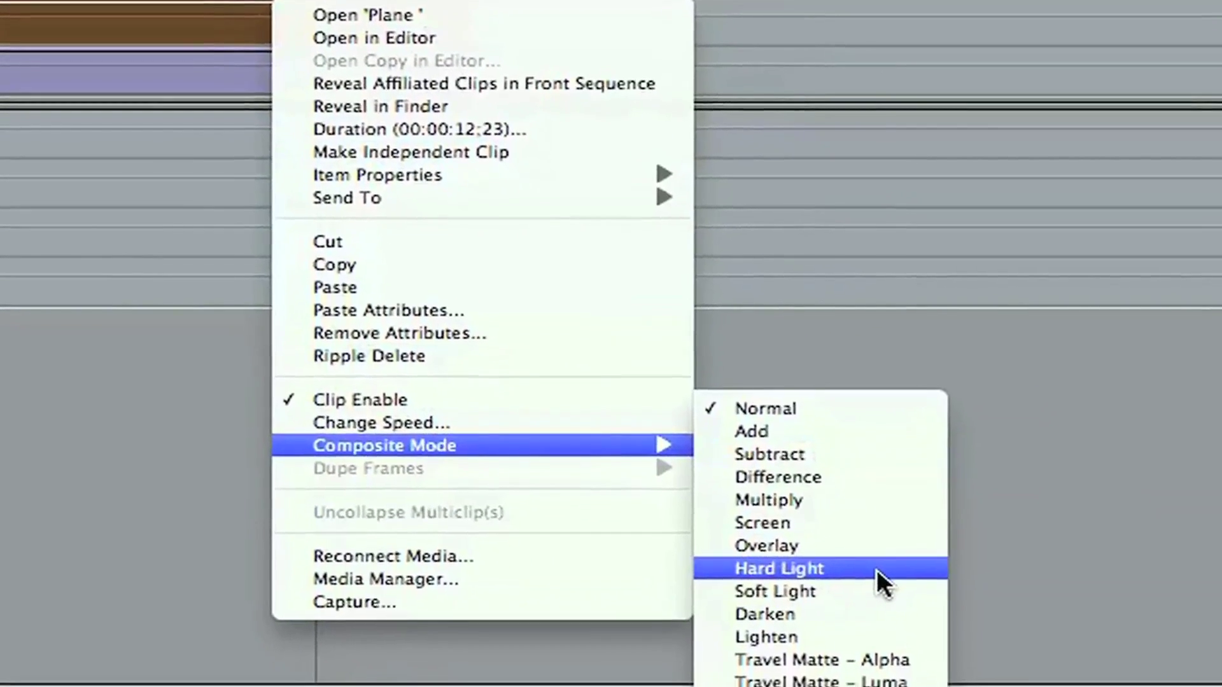
pyautogui.click(877, 568)
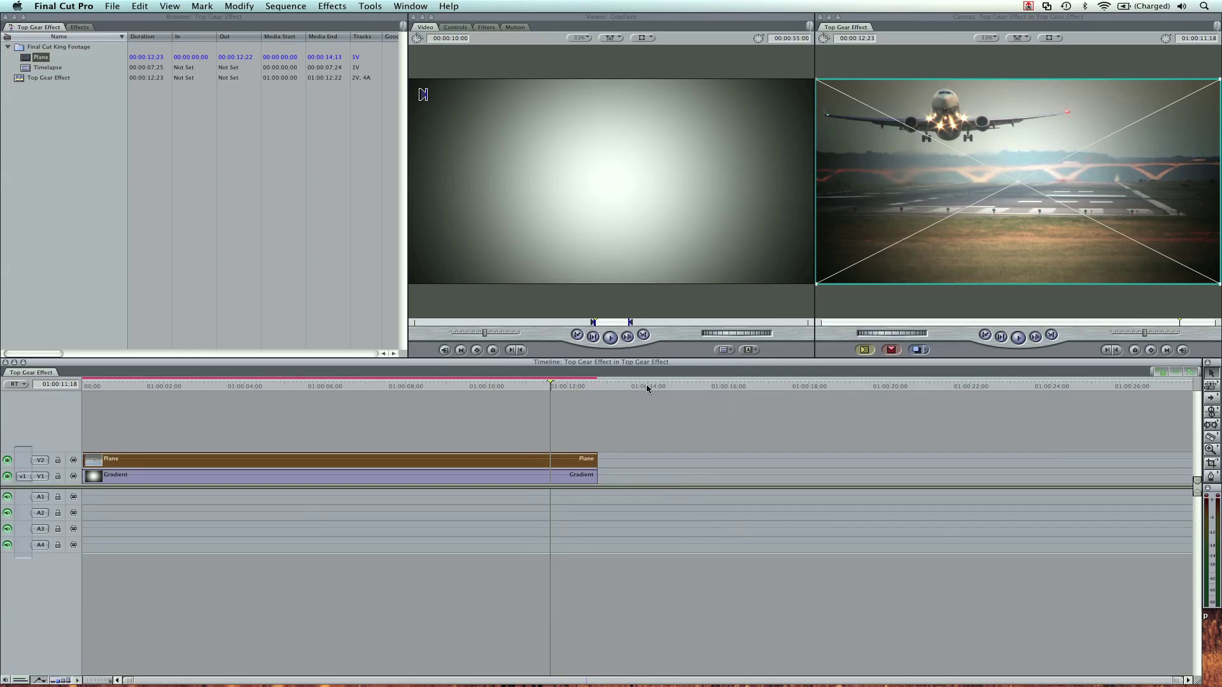
pyautogui.moveTo(395, 389); pyautogui.dragTo(306, 386)
pyautogui.press('space')
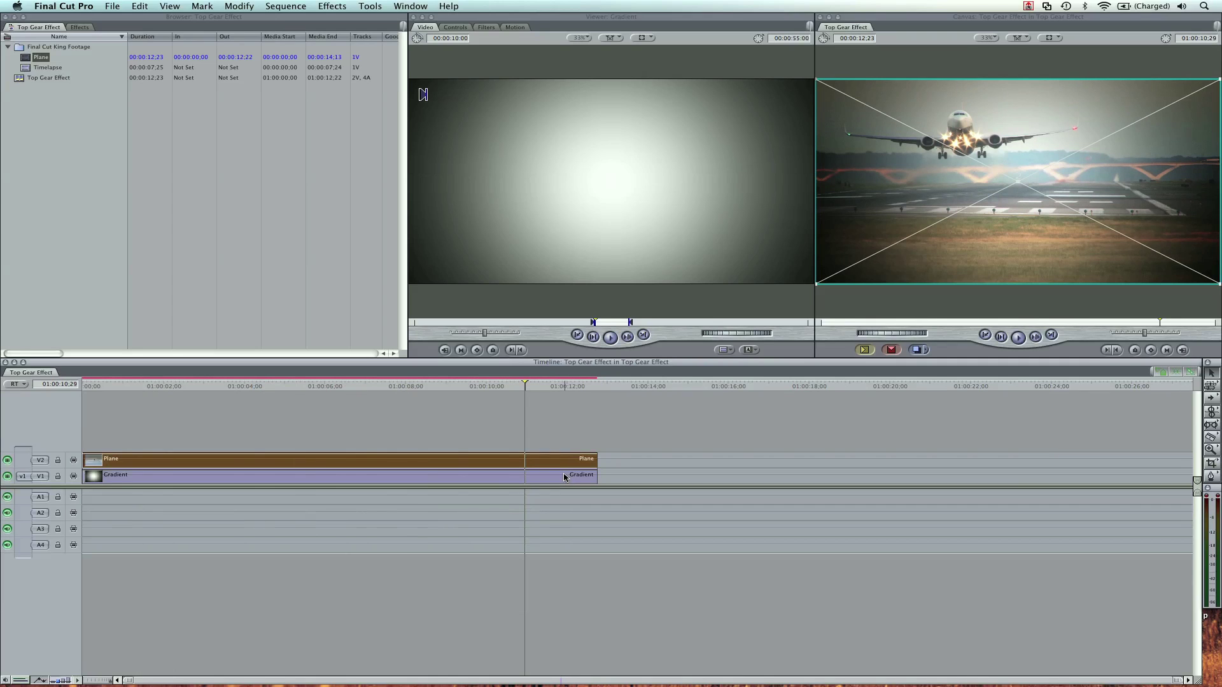
pyautogui.doubleClick(564, 477)
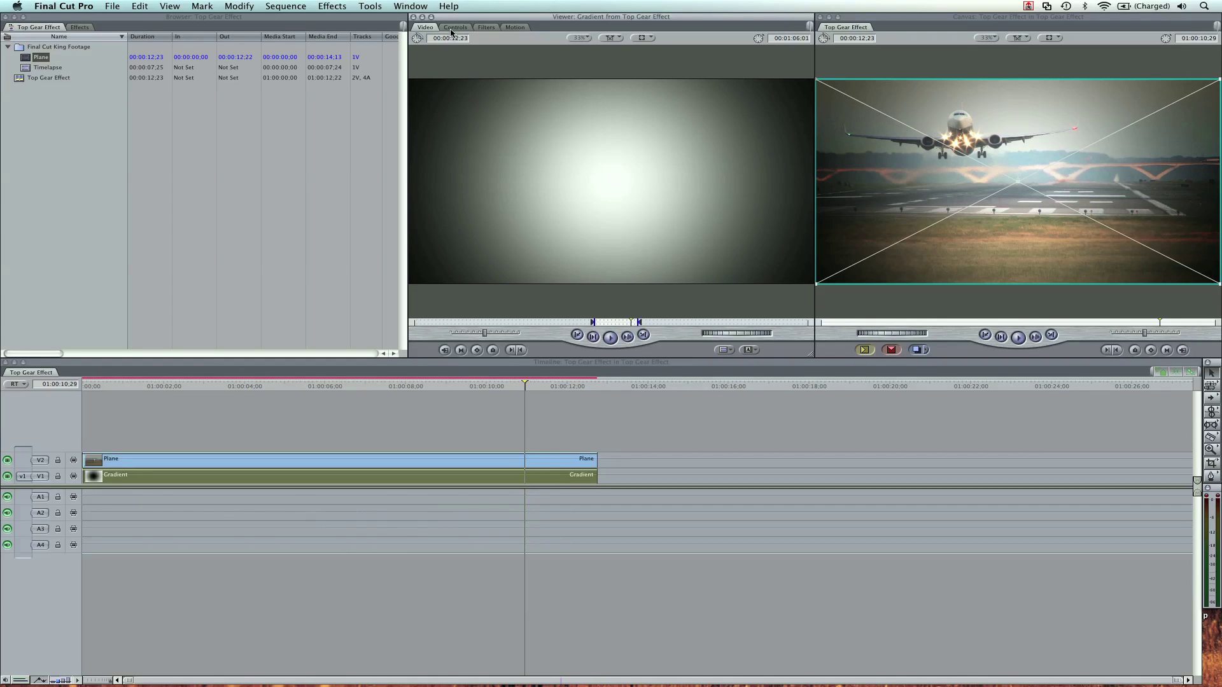
# Step: Change the Gradient's Start colour to light cyan in its Controls tab
pyautogui.click(452, 28)
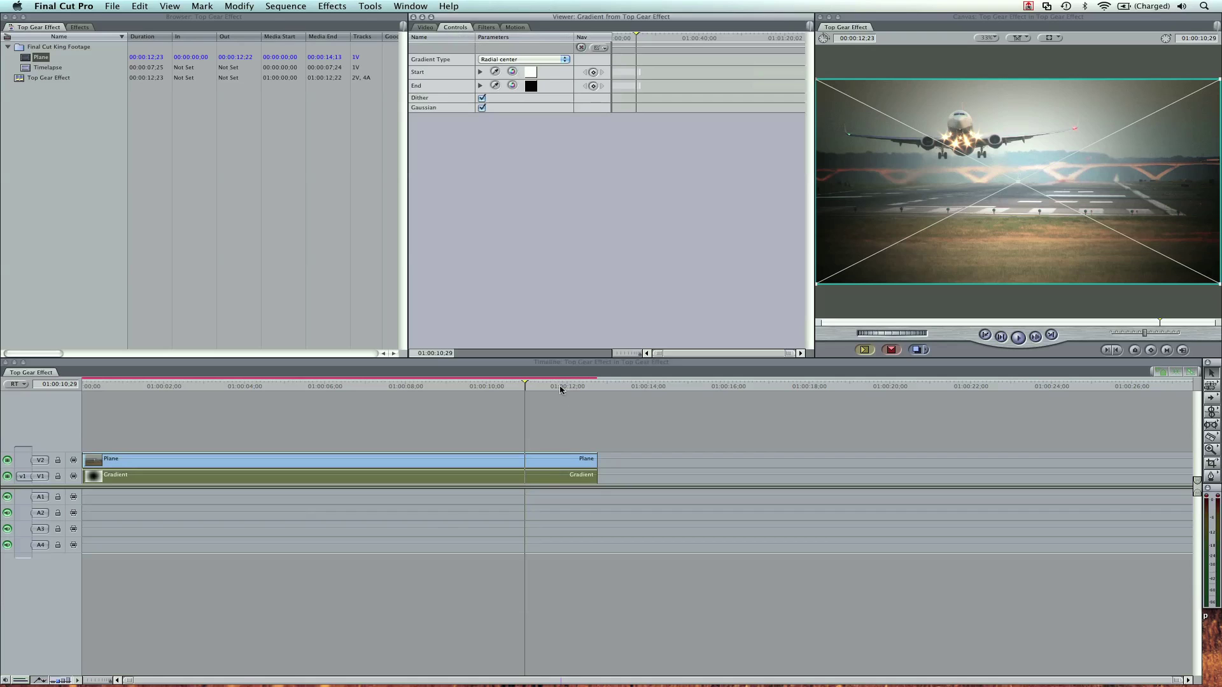
pyautogui.moveTo(559, 388)
pyautogui.mouseDown()
pyautogui.moveTo(328, 385)
pyautogui.moveTo(570, 384)
pyautogui.mouseUp()
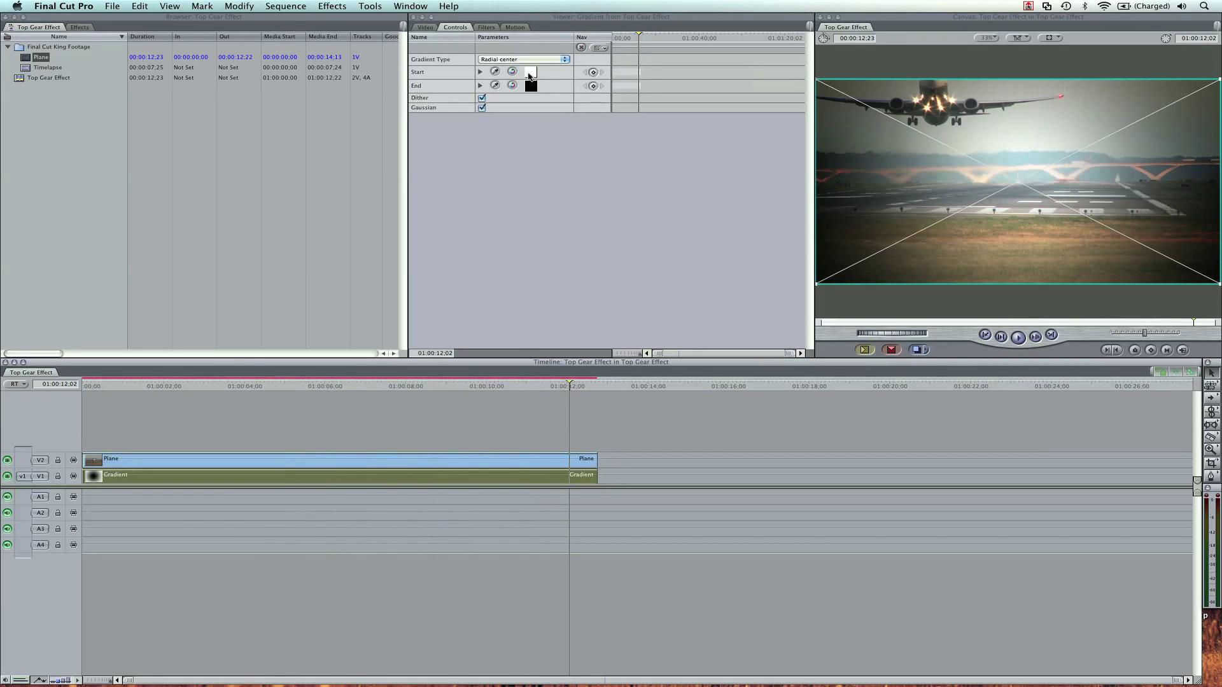
pyautogui.click(529, 72)
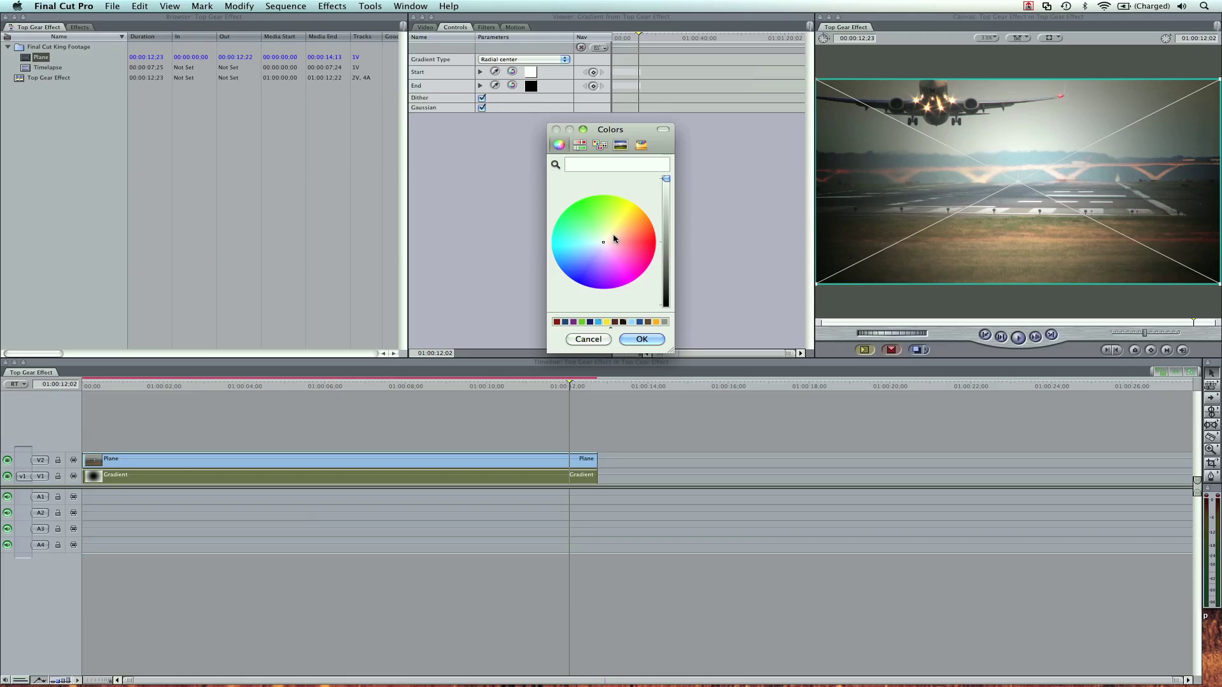
pyautogui.click(584, 246)
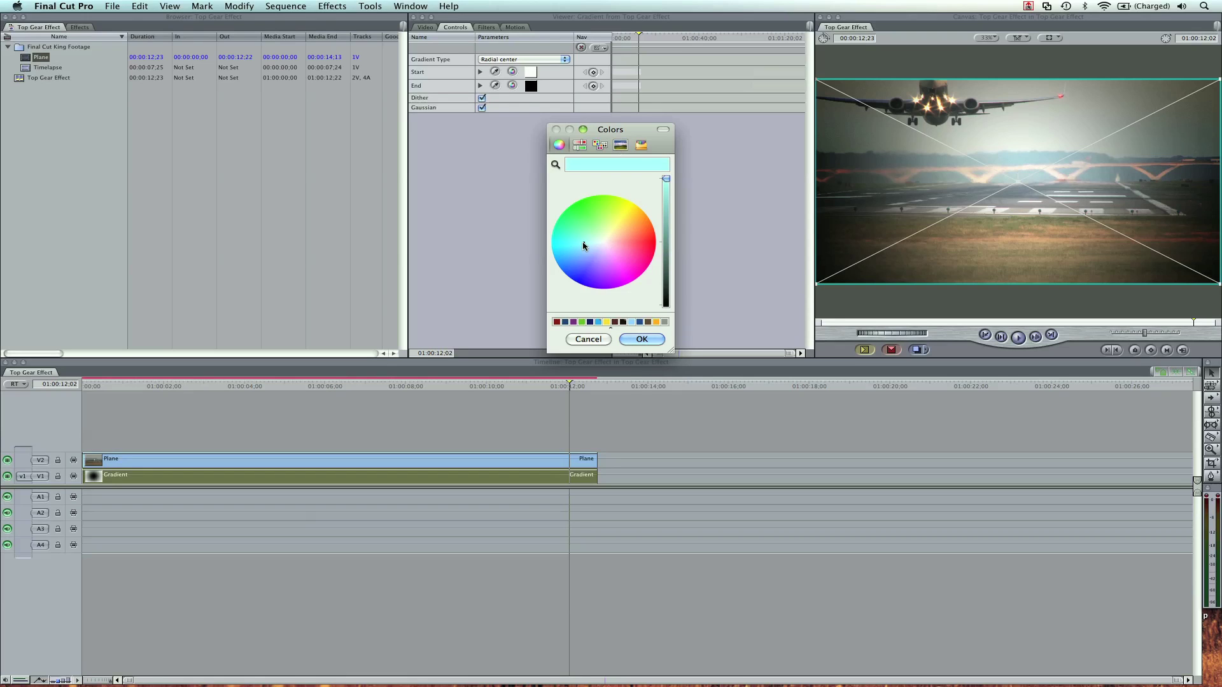
pyautogui.click(641, 340)
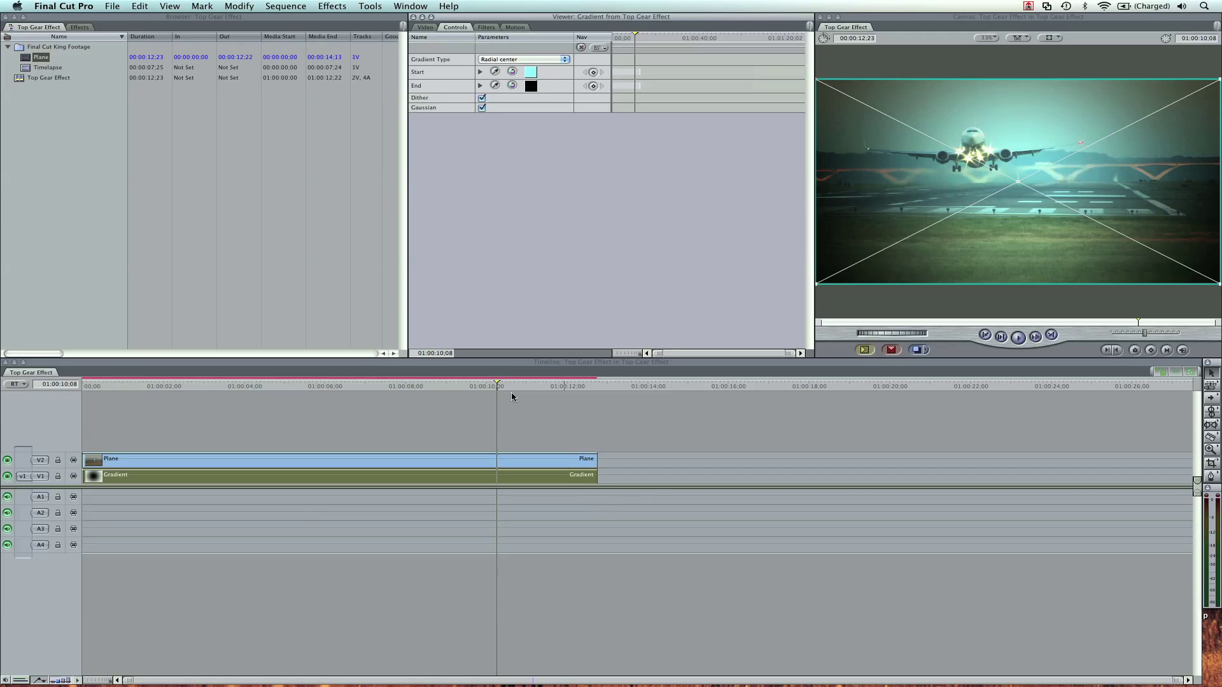
# Step: Apply the Color Correction > Color Corrector filter to the Plane clip and show its balance and hue controls
pyautogui.click(80, 28)
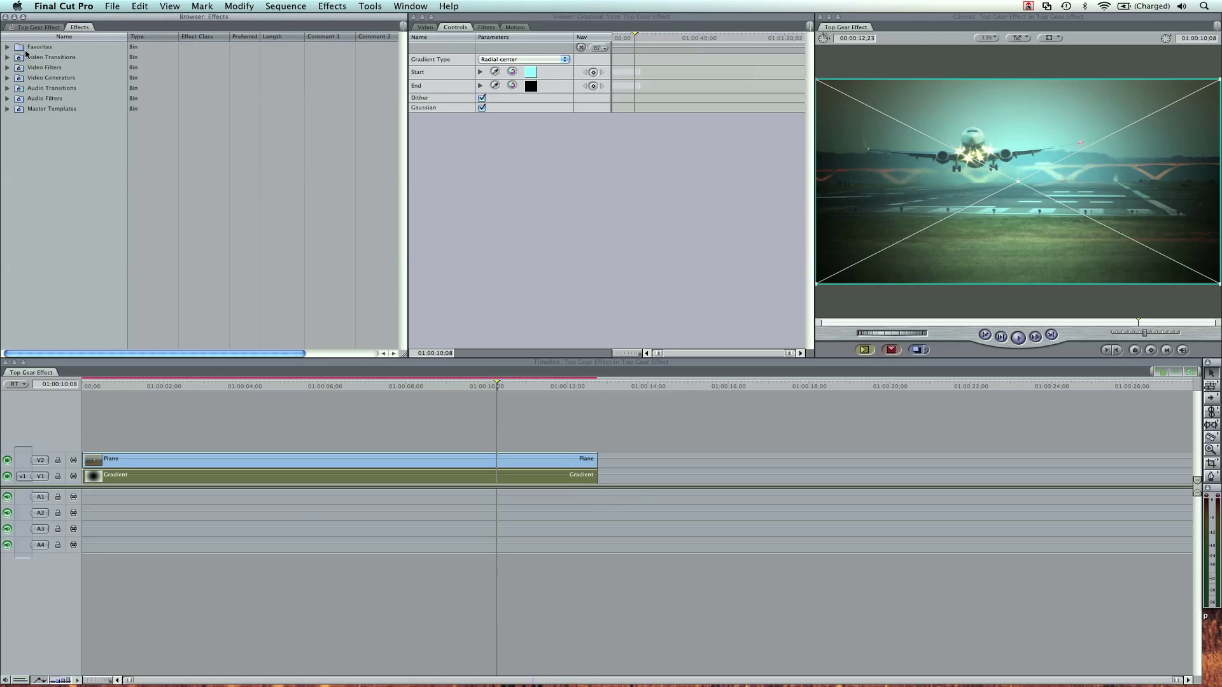
pyautogui.click(8, 58)
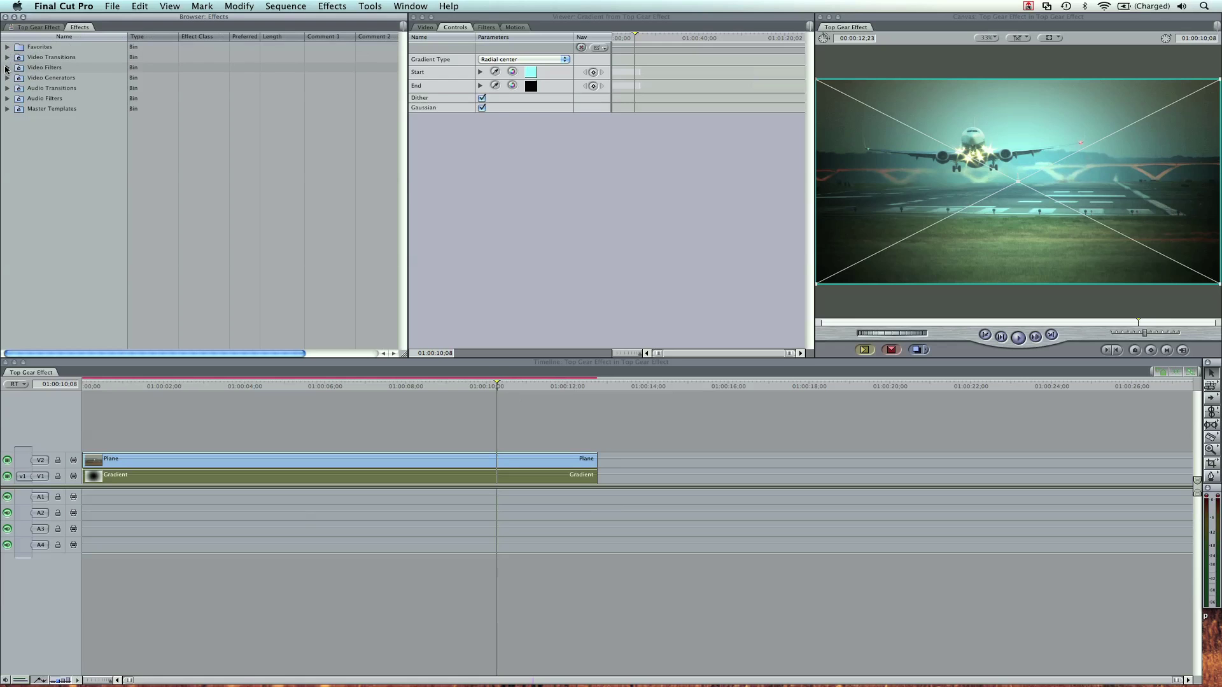
pyautogui.click(7, 68)
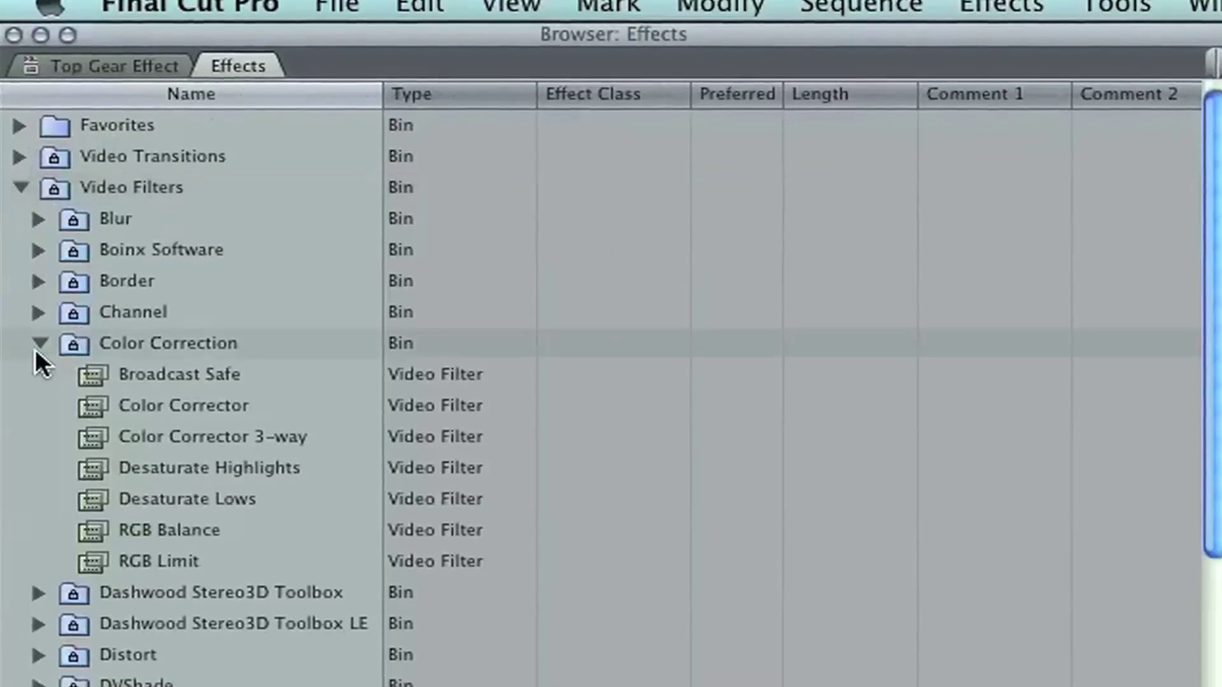
pyautogui.click(66, 346)
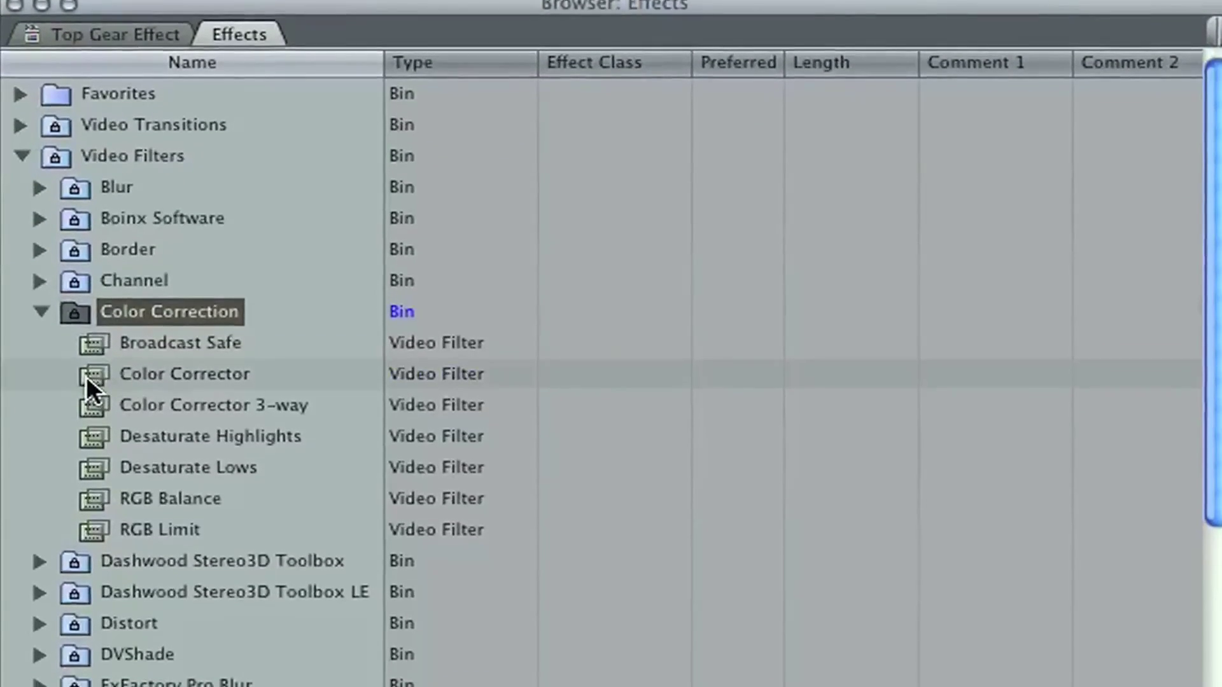
pyautogui.click(88, 380)
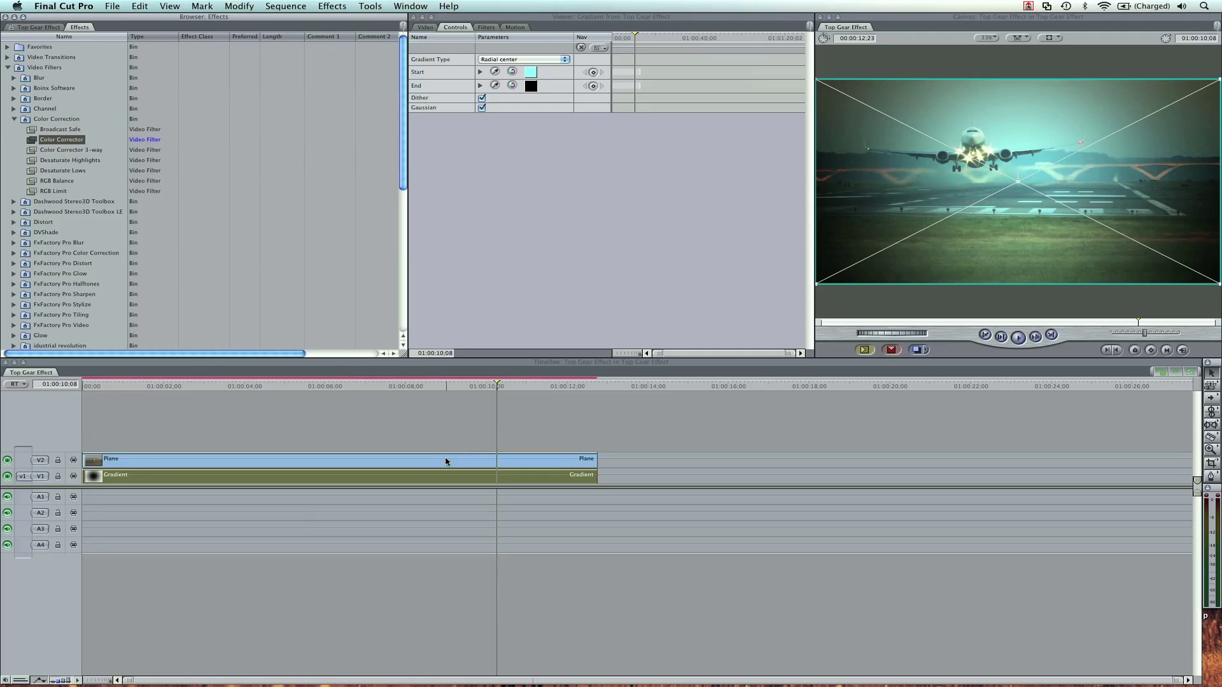
pyautogui.doubleClick(447, 461)
pyautogui.click(490, 28)
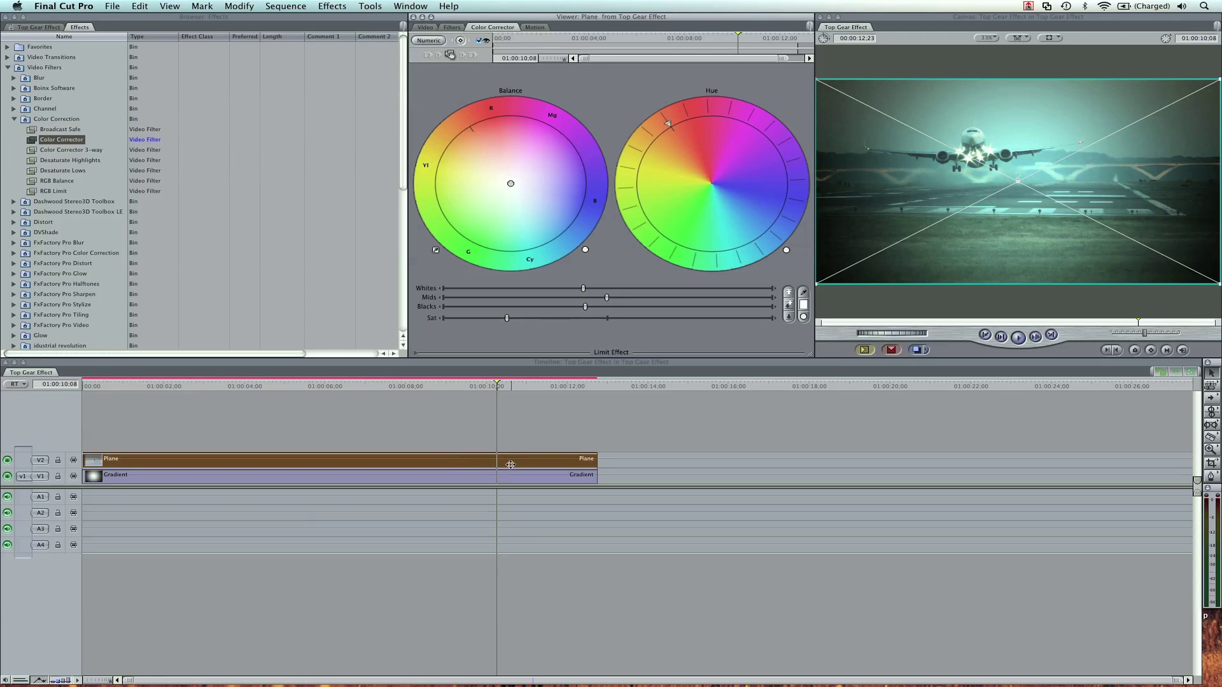
# Step: Change the Gradient's Start colour to white in its Controls tab
pyautogui.doubleClick(534, 485)
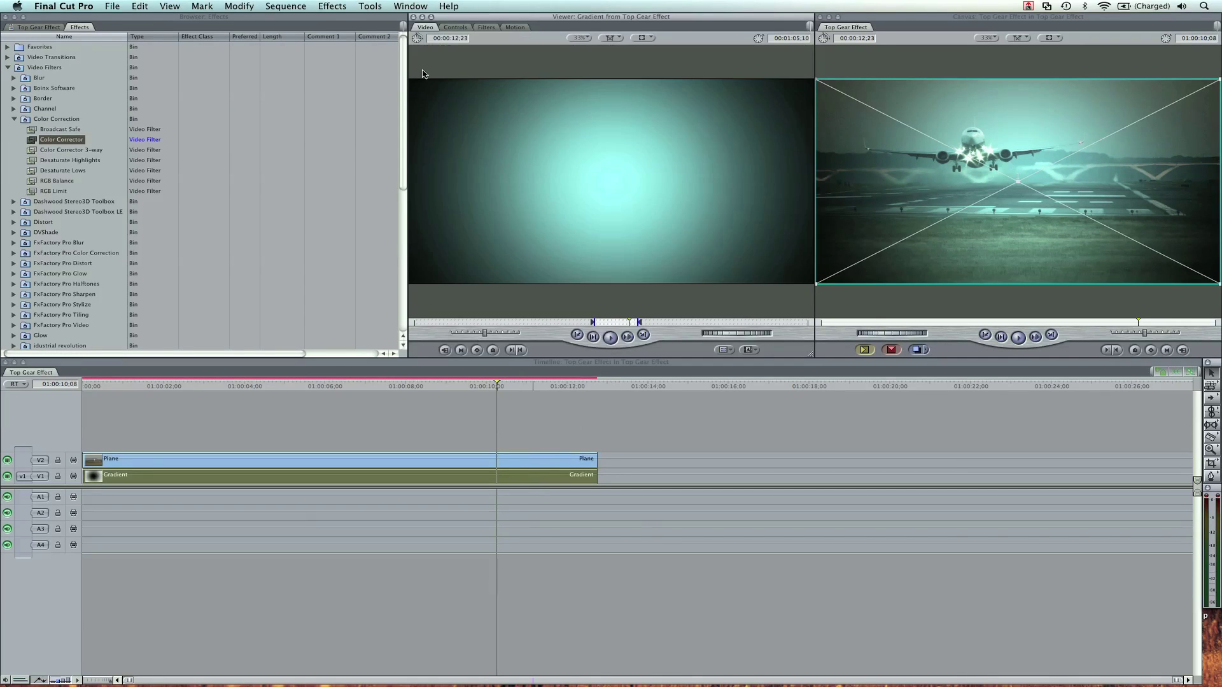
pyautogui.click(455, 27)
pyautogui.click(530, 72)
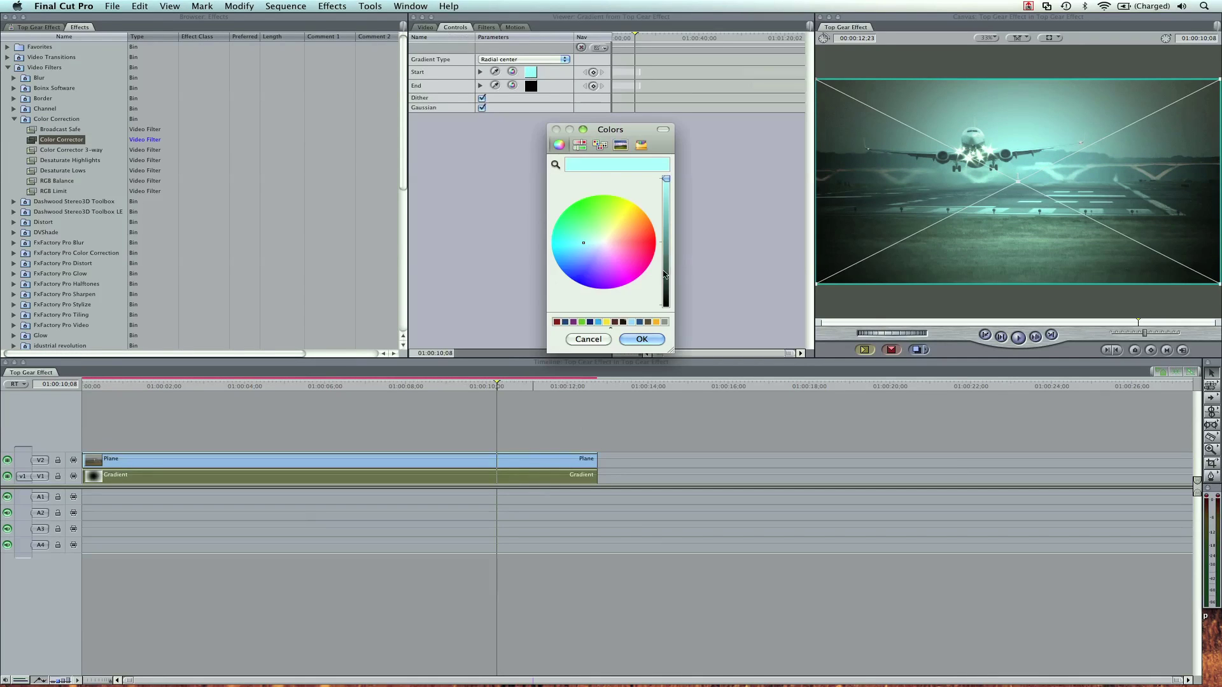
pyautogui.click(641, 339)
# Step: Review the neutral look on Plane's Color Corrector tab at 01:00:11:06 and begin enlarging the gradient
pyautogui.doubleClick(560, 460)
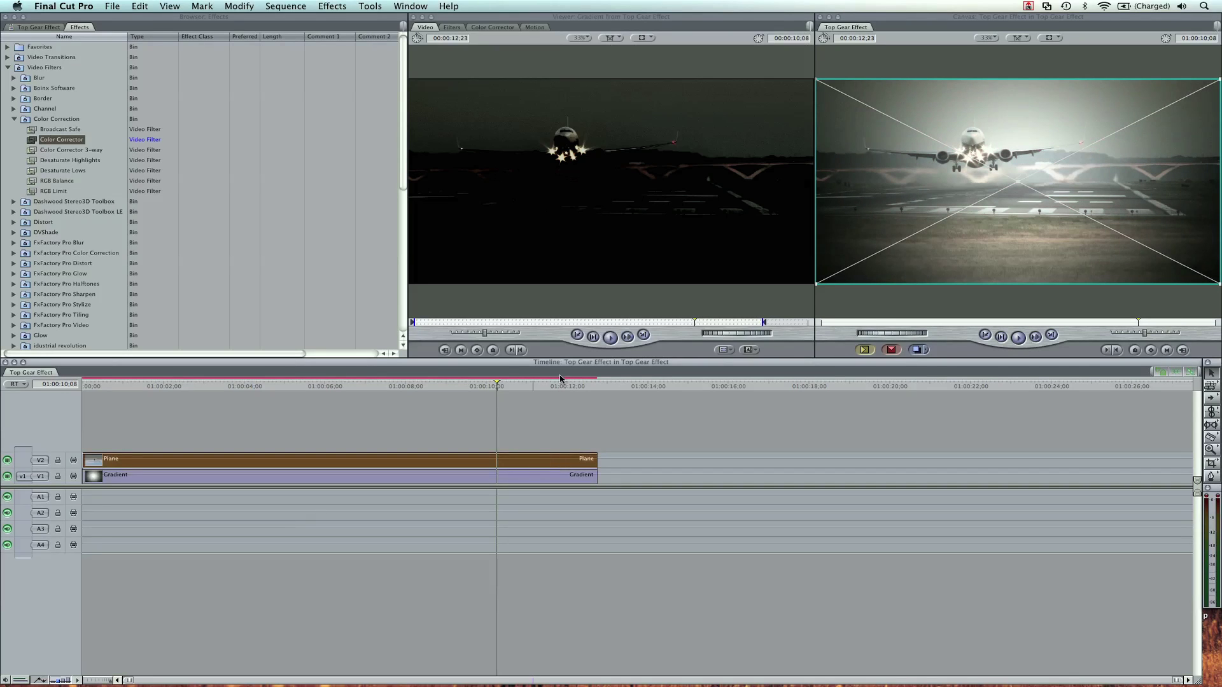
pyautogui.click(452, 27)
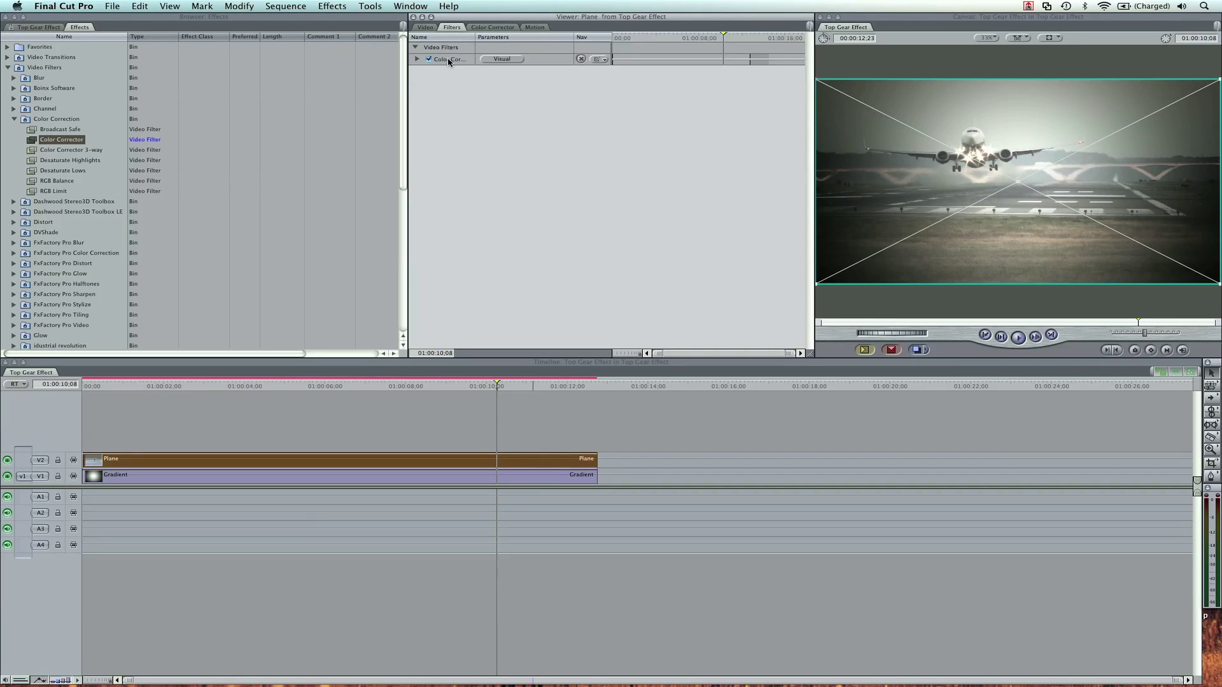
pyautogui.click(499, 59)
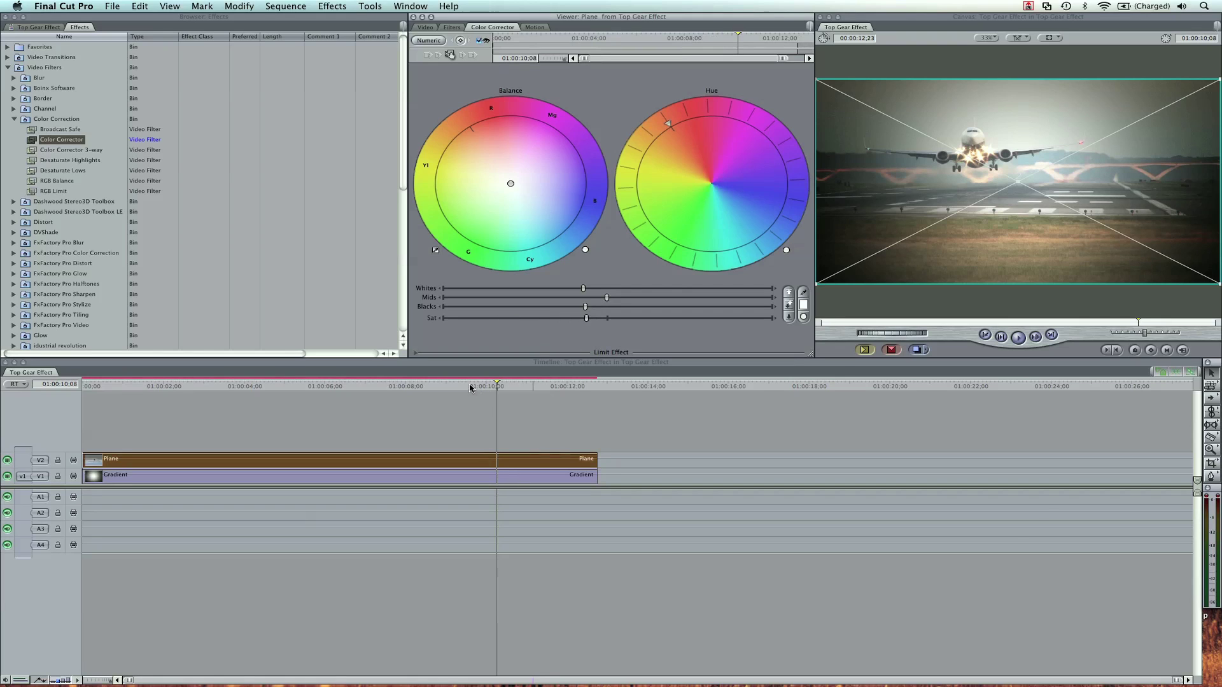
pyautogui.moveTo(471, 388); pyautogui.dragTo(326, 397)
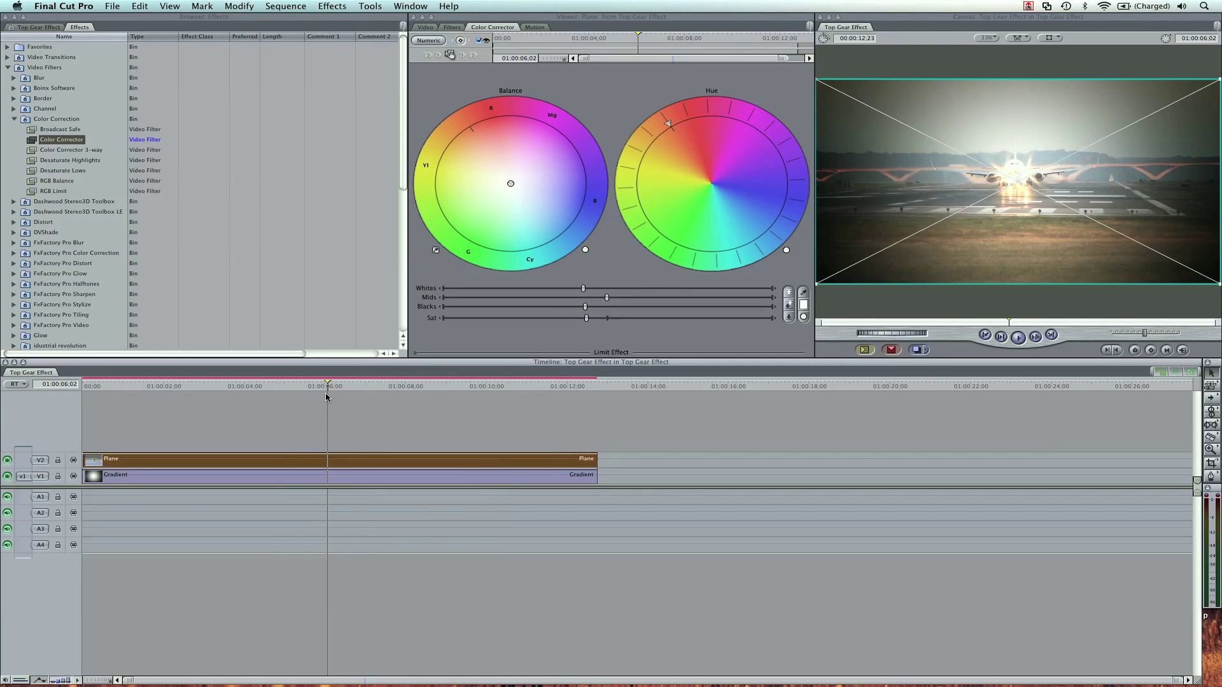
pyautogui.click(535, 394)
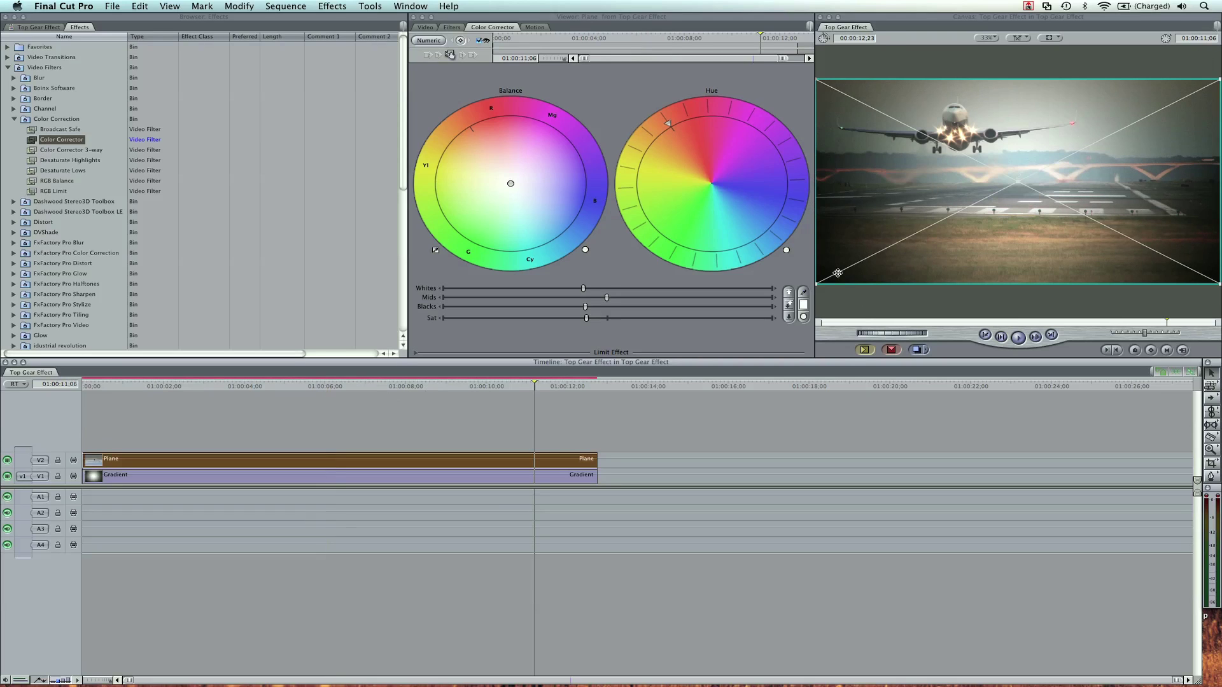
pyautogui.doubleClick(575, 483)
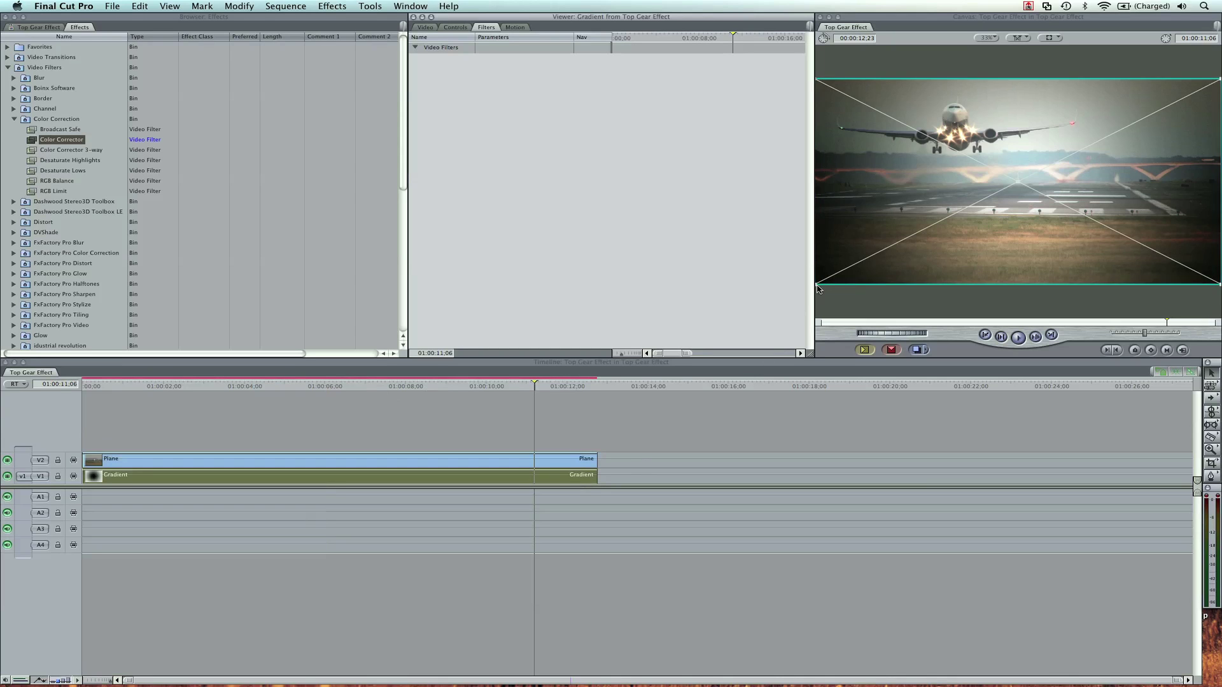
pyautogui.moveTo(816, 284); pyautogui.dragTo(764, 322)
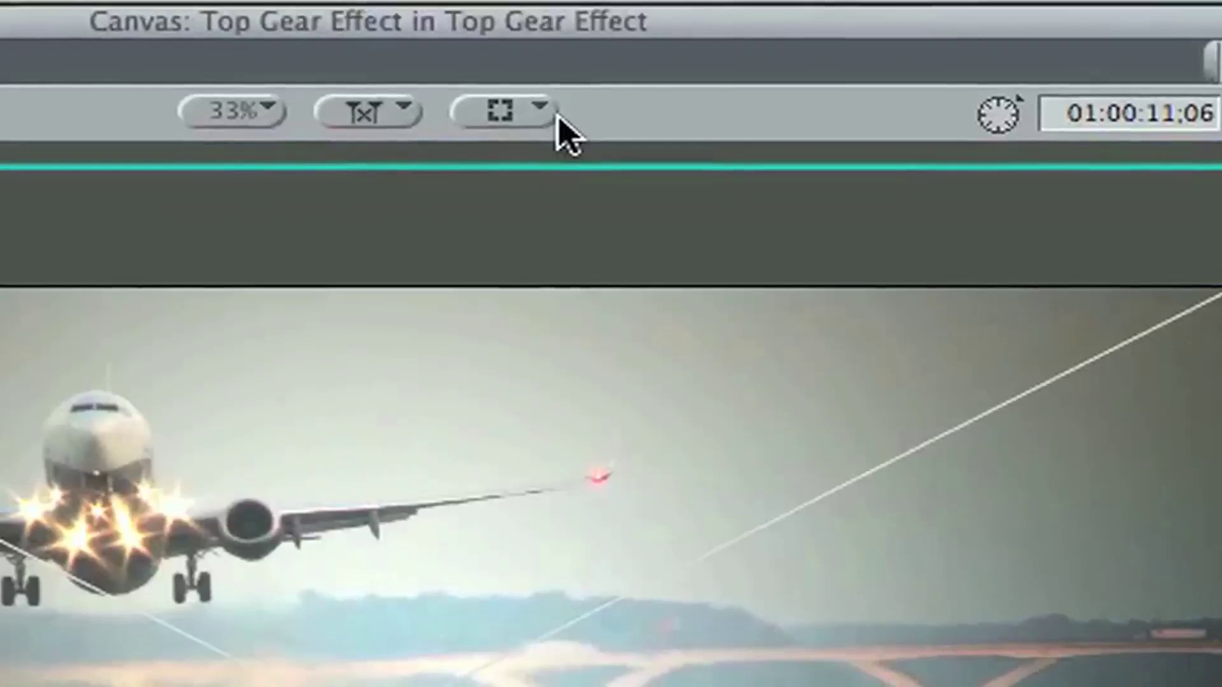
# Step: Check the Canvas View display options for the enlarged gradient, then dismiss them
pyautogui.click(1061, 39)
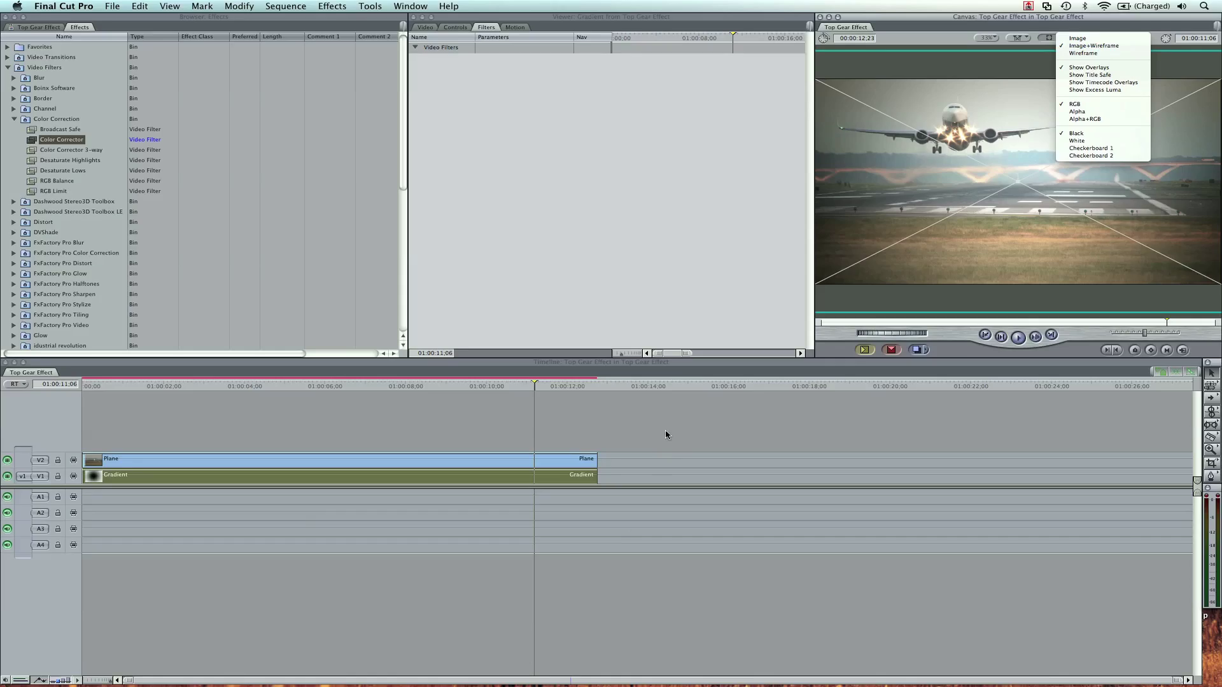
pyautogui.click(666, 434)
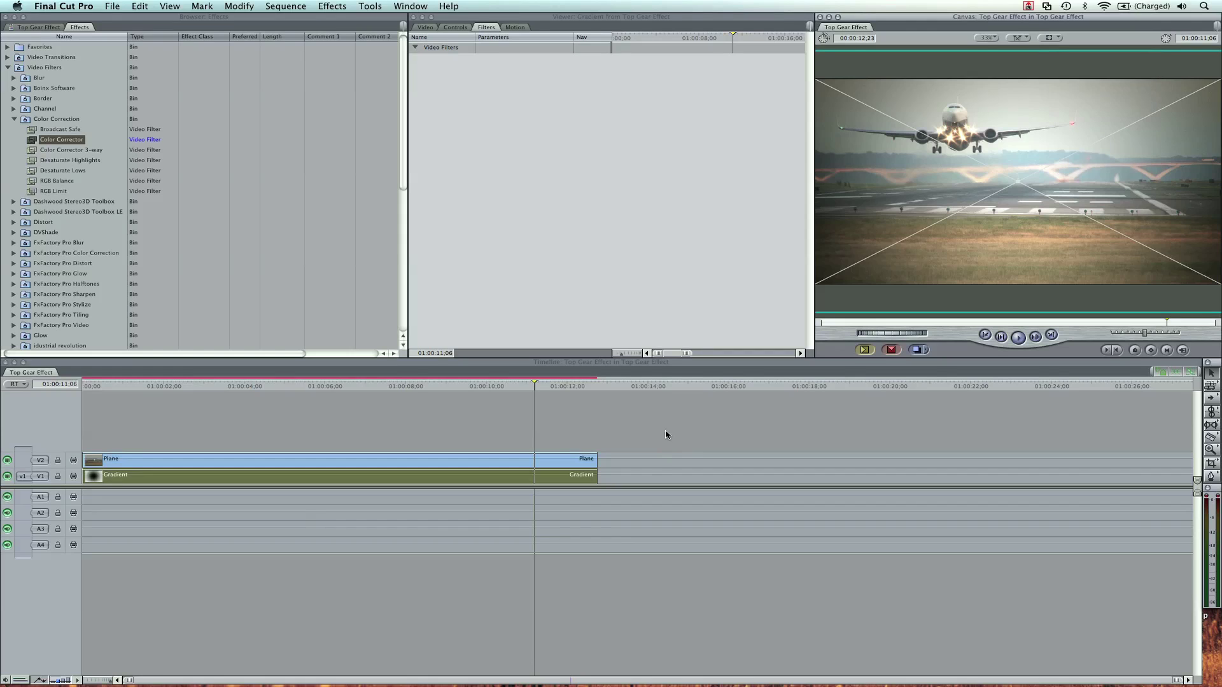
# Step: Paste a copy of the Plane and Gradient clips at 01:00:14:00
pyautogui.click(496, 456)
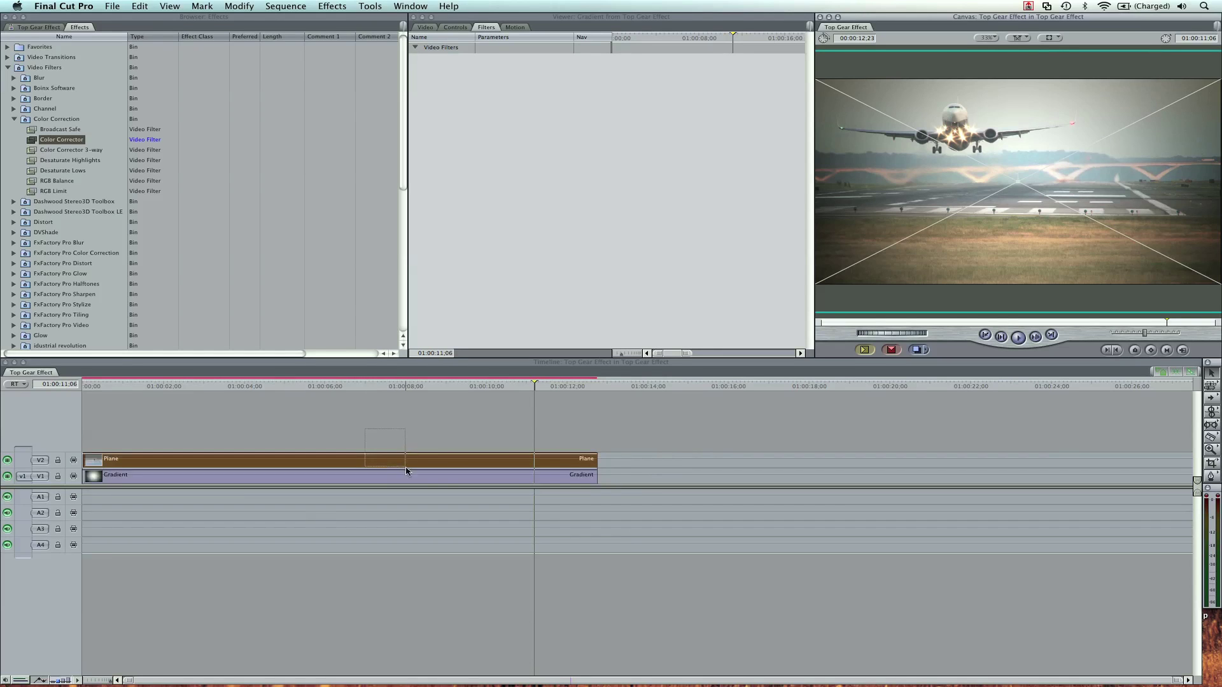
pyautogui.click(658, 389)
pyautogui.press('super+v')
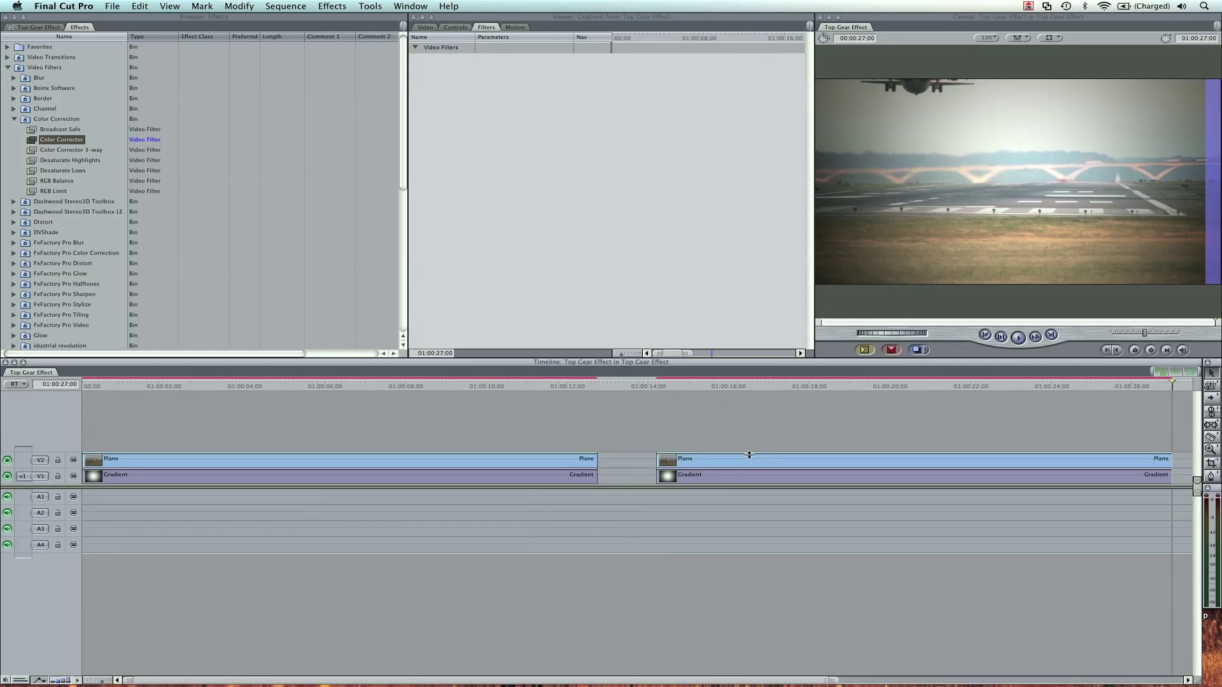
pyautogui.doubleClick(735, 460)
pyautogui.doubleClick(732, 476)
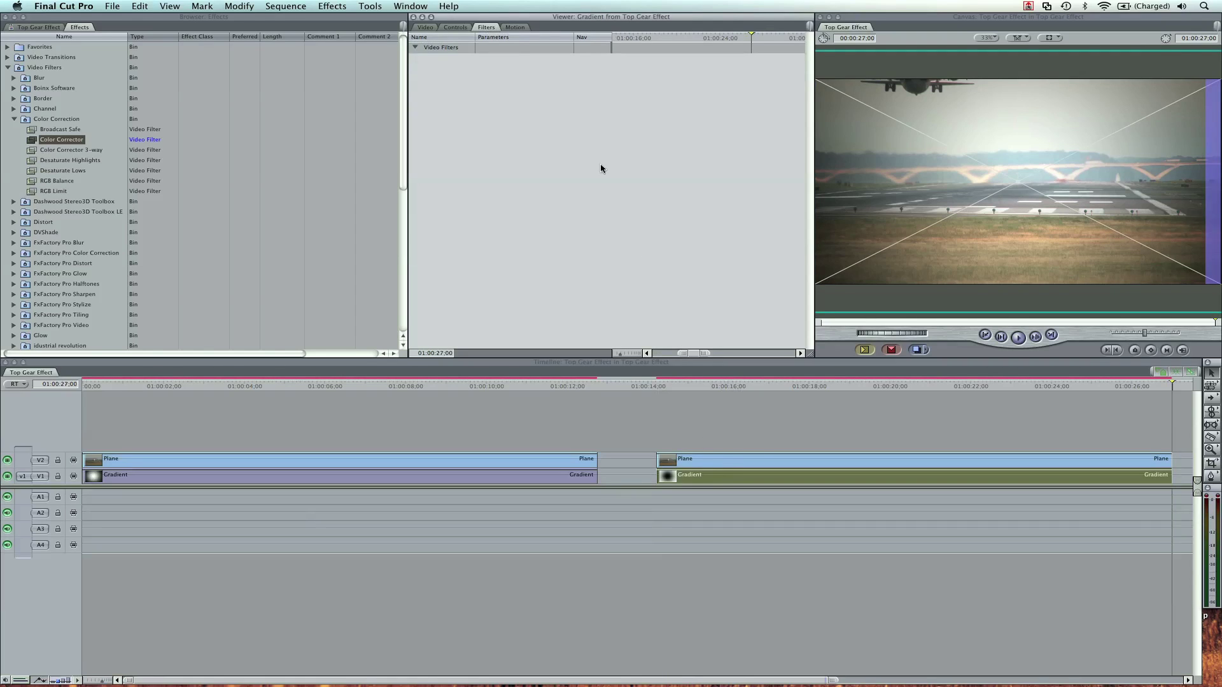
# Step: Set the copied Gradient's Start colour to pale peach and preview it at 01:00:19:28
pyautogui.click(455, 28)
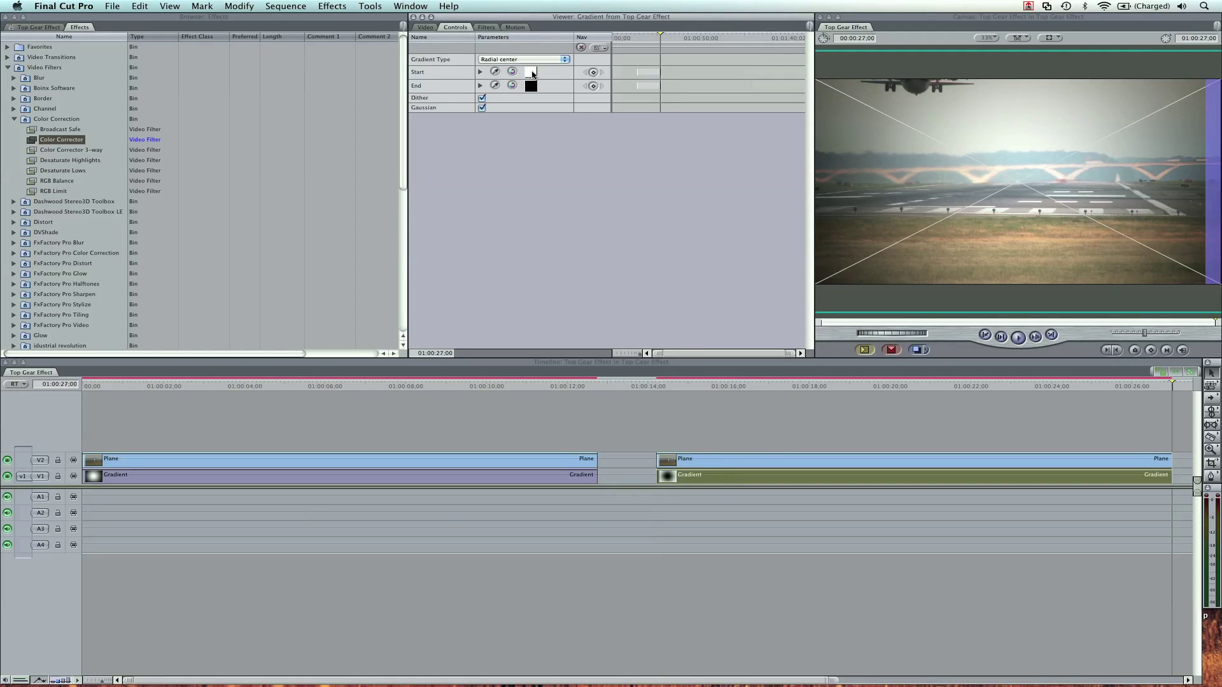
pyautogui.click(531, 72)
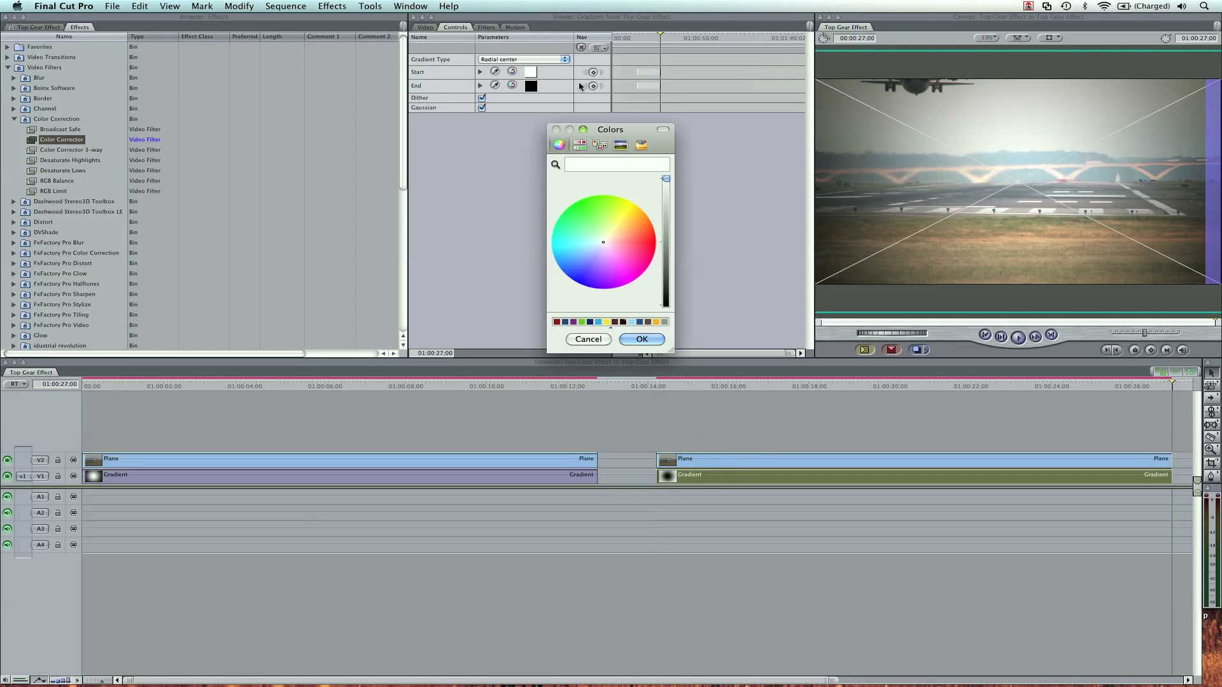
pyautogui.click(610, 240)
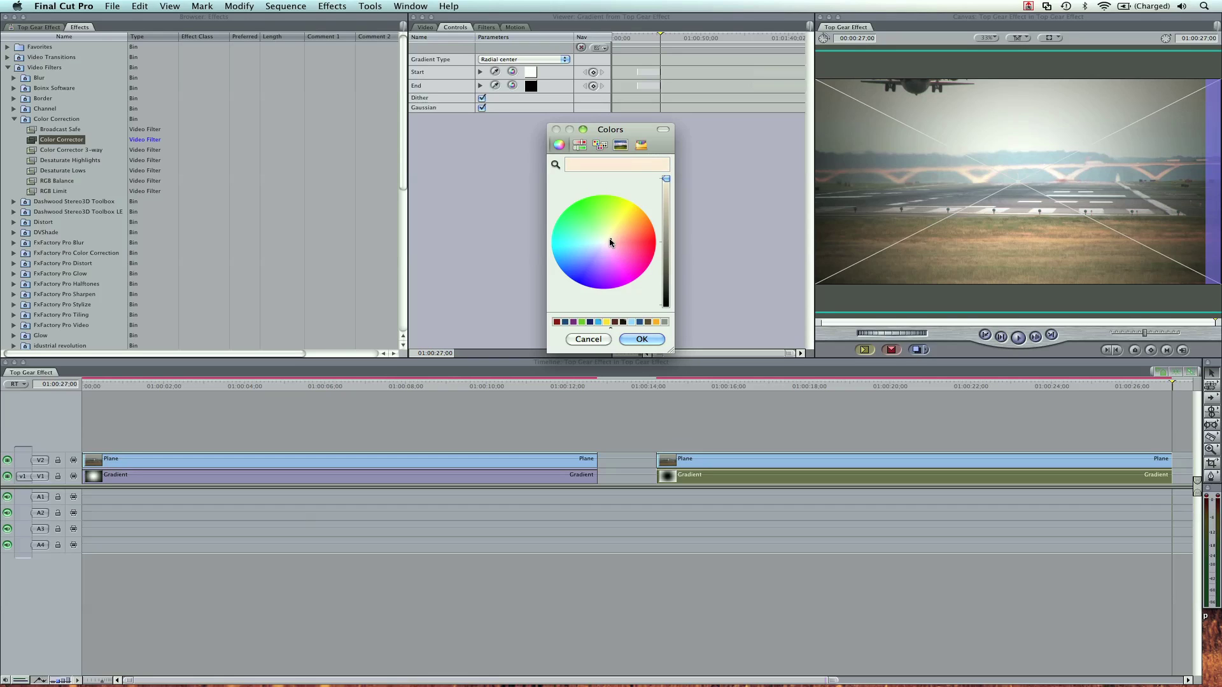
pyautogui.click(644, 339)
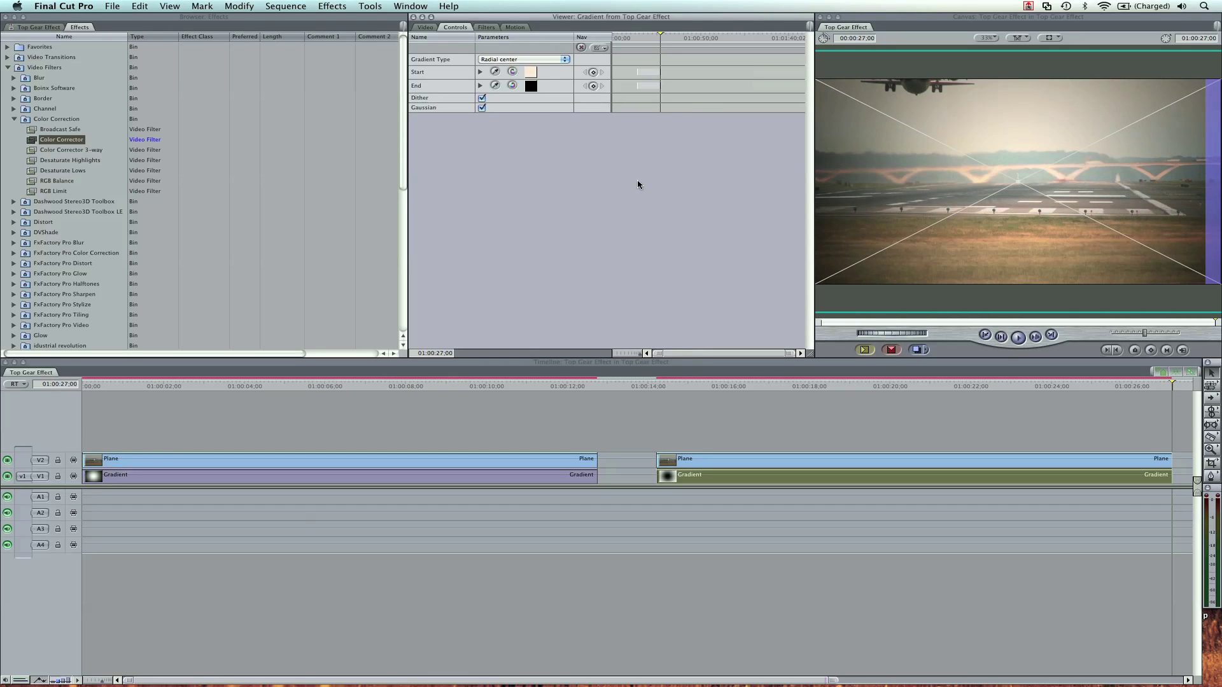
pyautogui.click(532, 74)
pyautogui.click(649, 219)
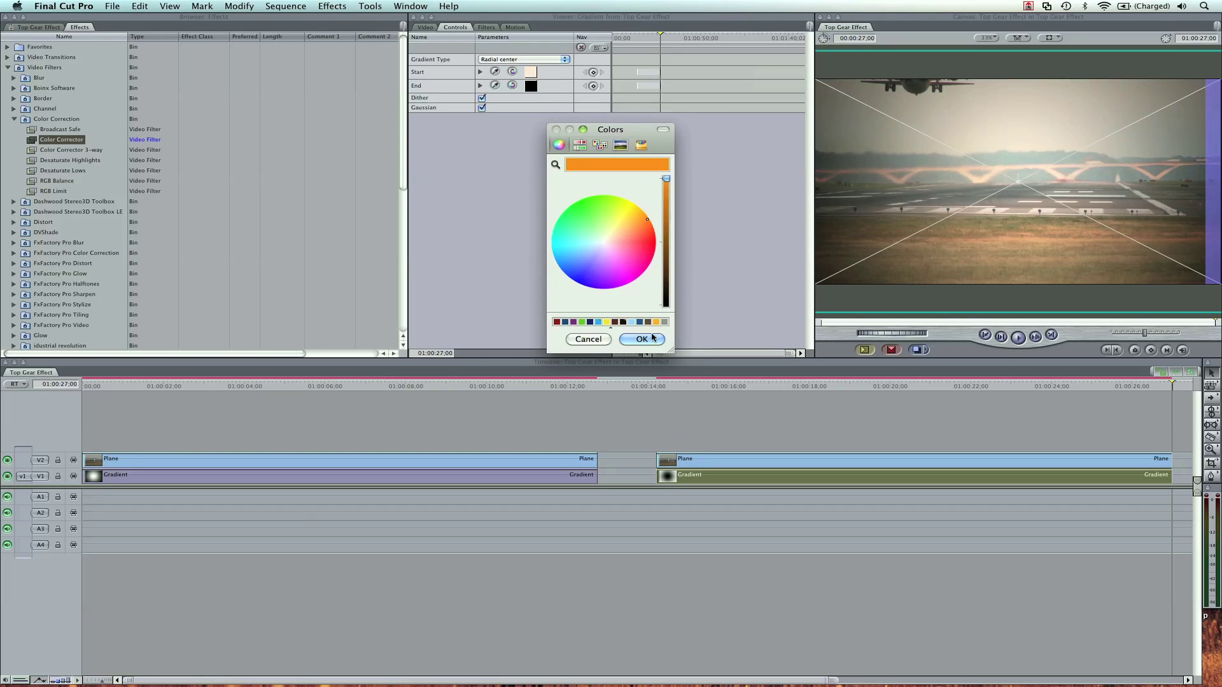
pyautogui.click(649, 335)
pyautogui.click(531, 72)
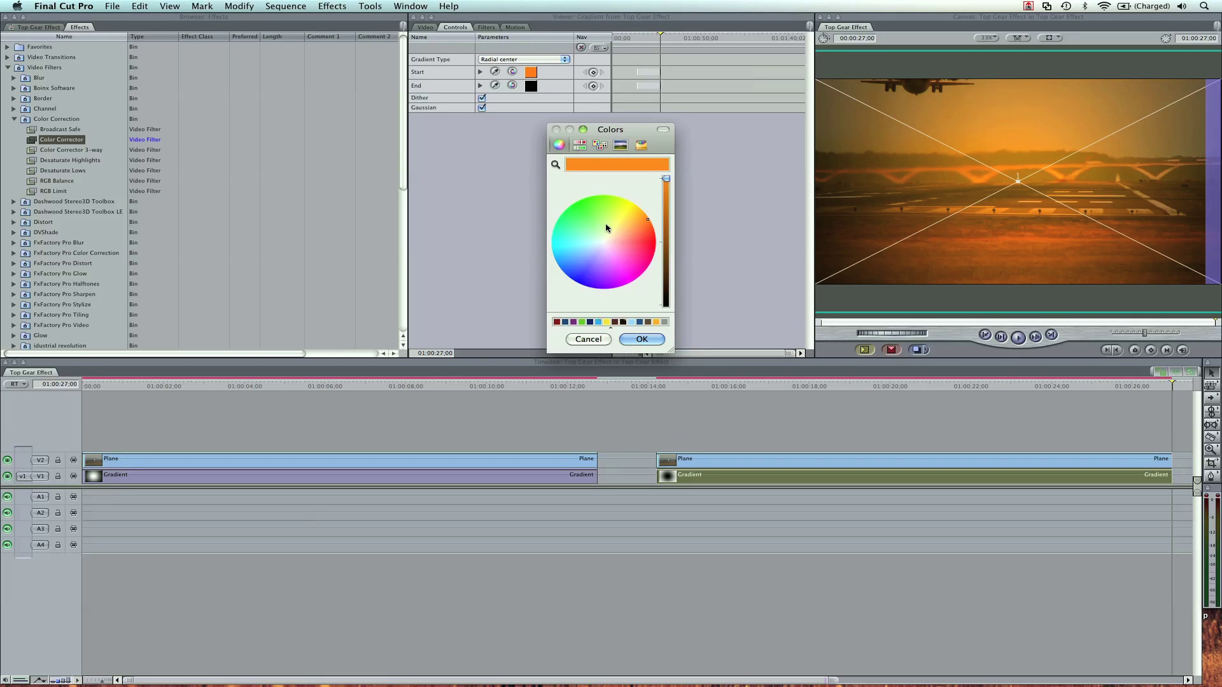
pyautogui.click(617, 237)
pyautogui.click(640, 339)
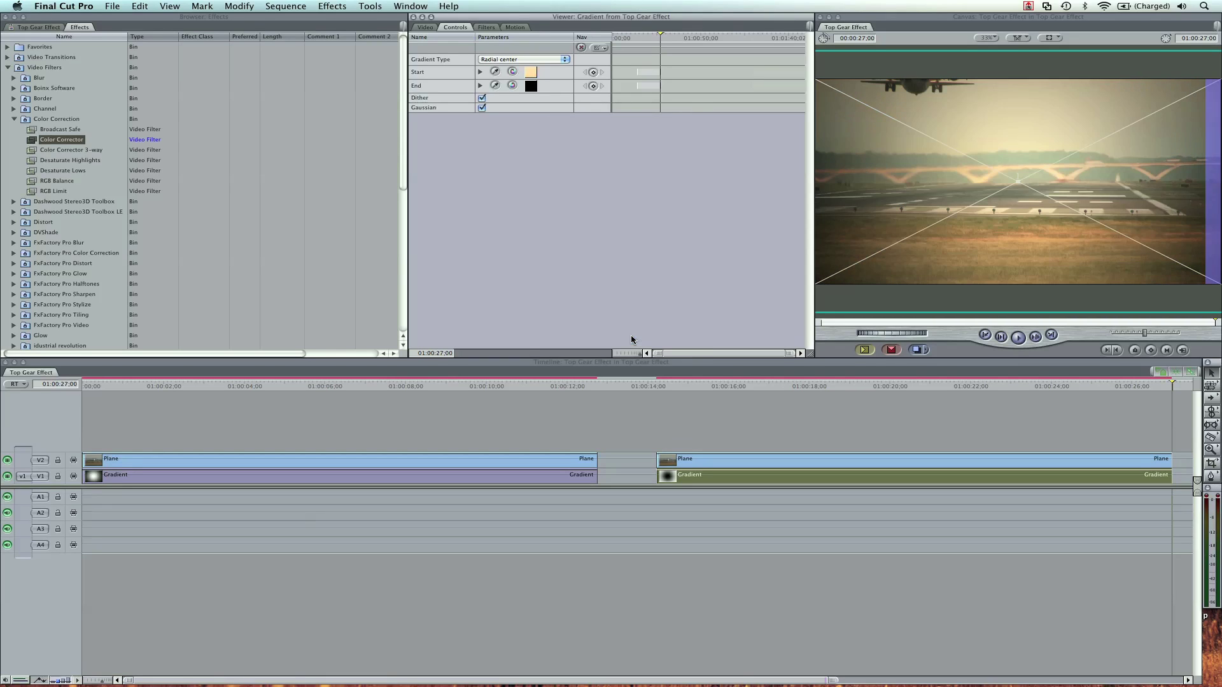
pyautogui.moveTo(705, 394); pyautogui.dragTo(887, 393)
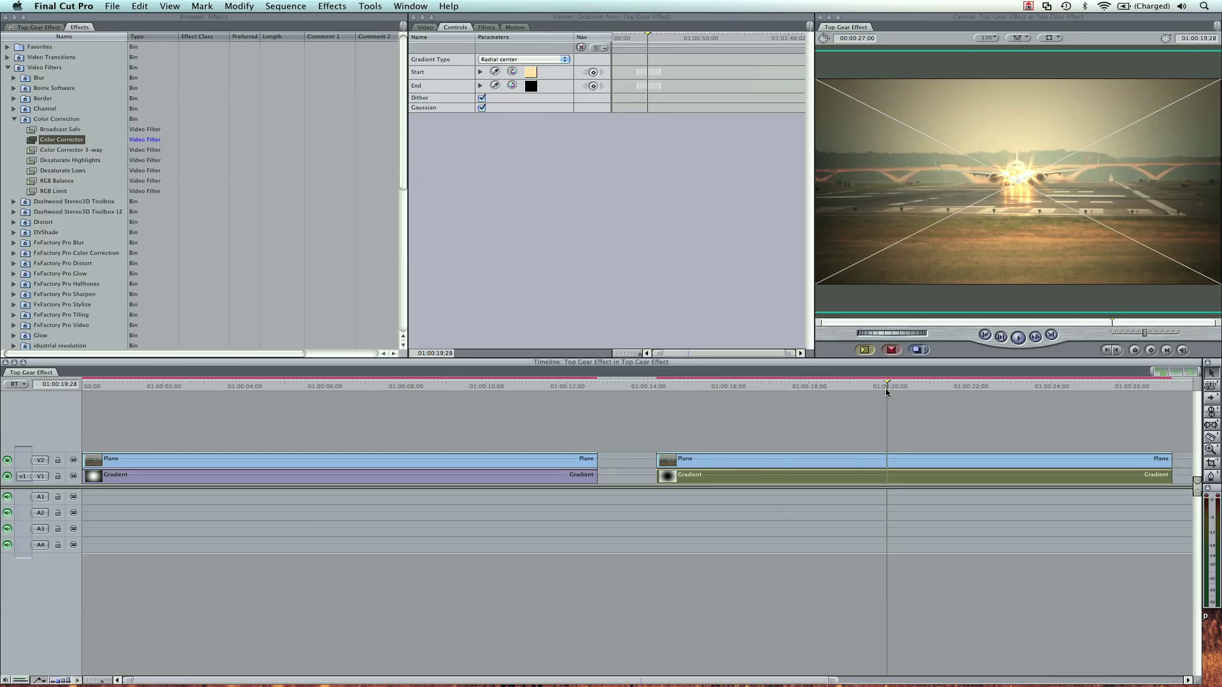